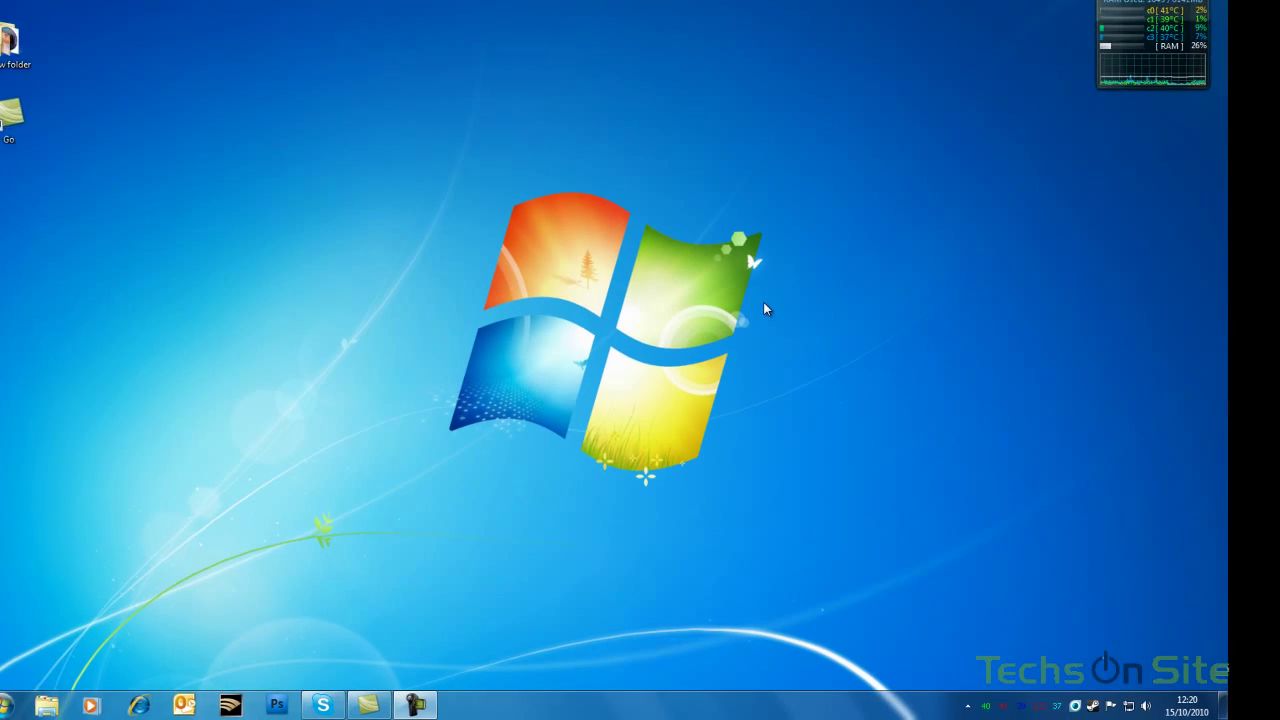
# - Create a new folder on the desktop and name it "stuff"
pyautogui.rightClick(765, 307)
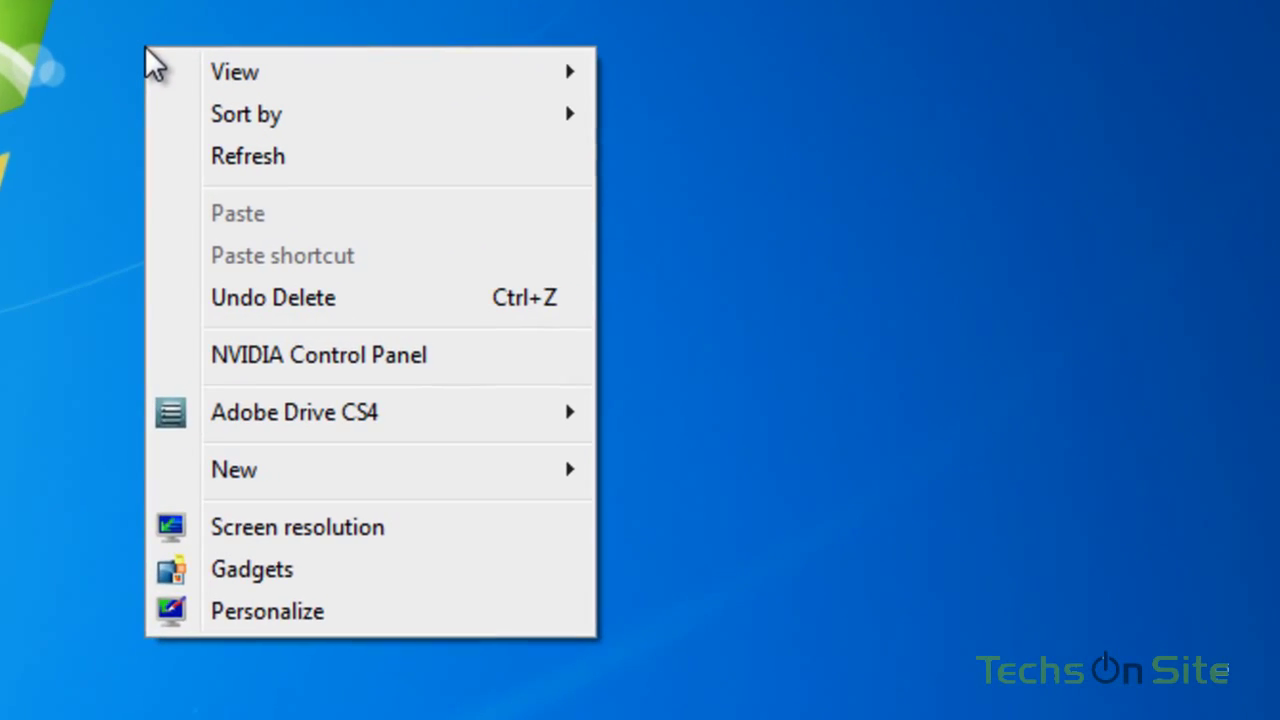
pyautogui.moveTo(258, 482)
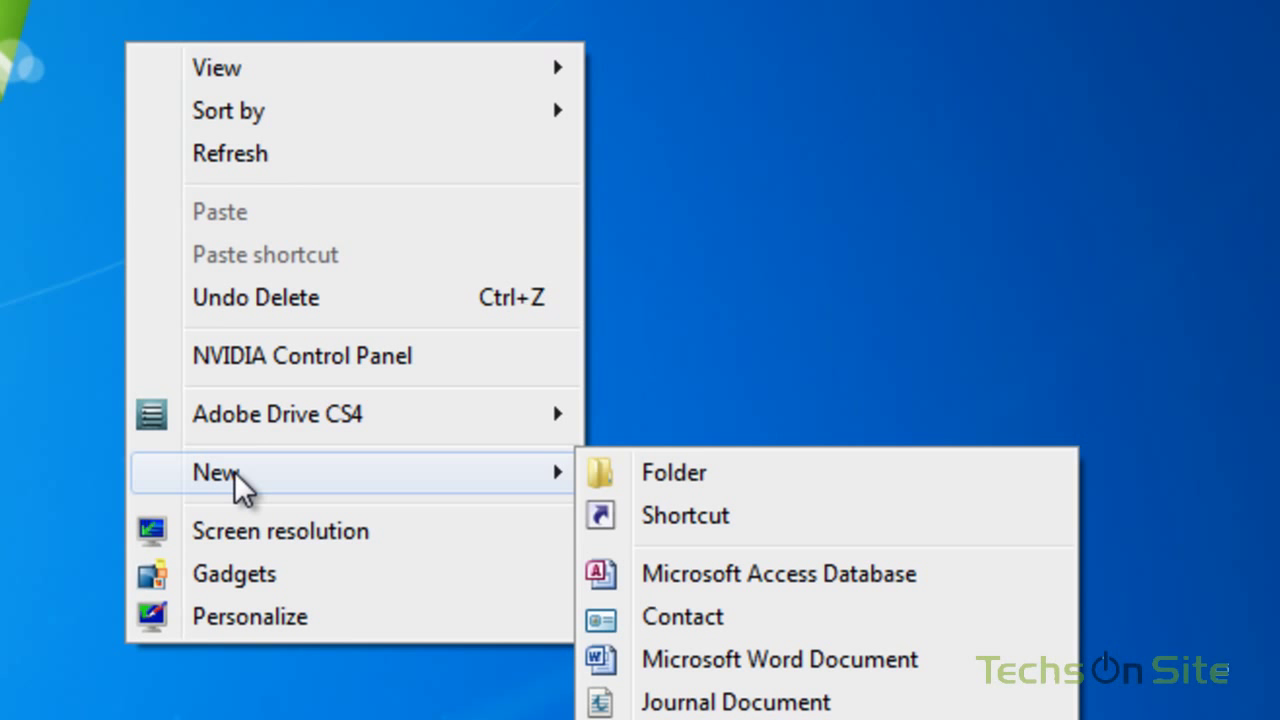
pyautogui.click(724, 473)
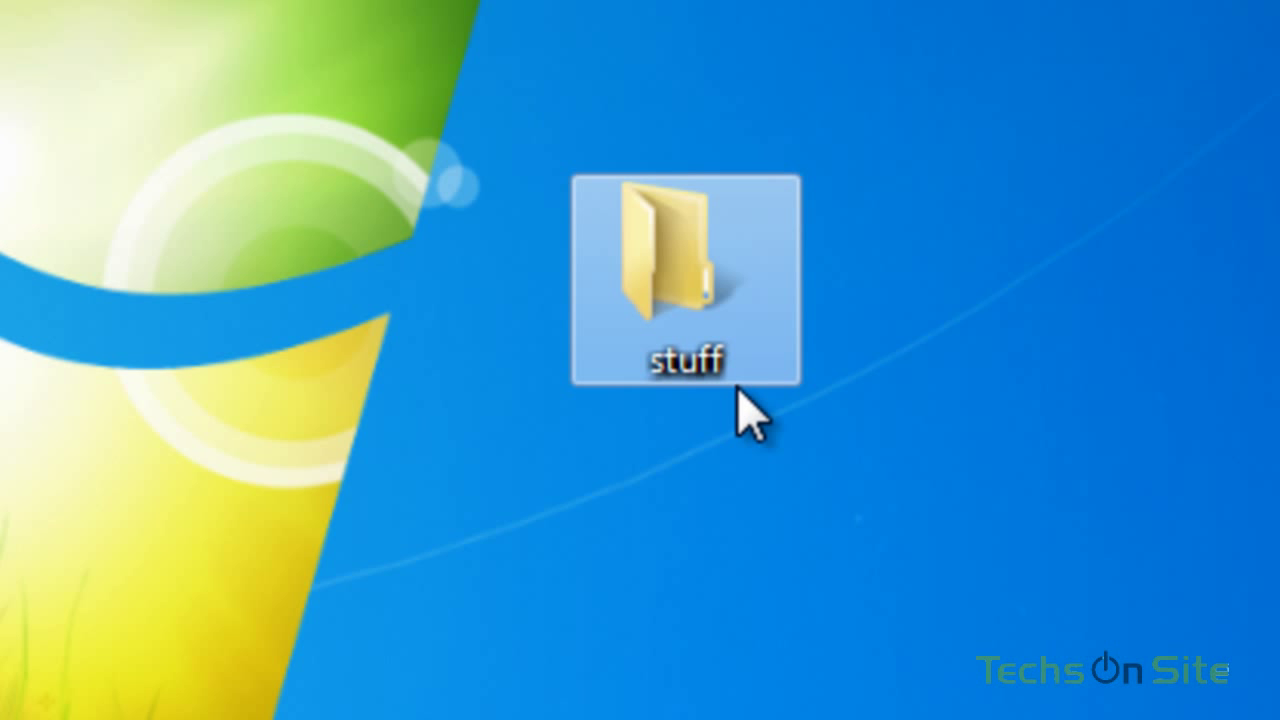
pyautogui.click(716, 530)
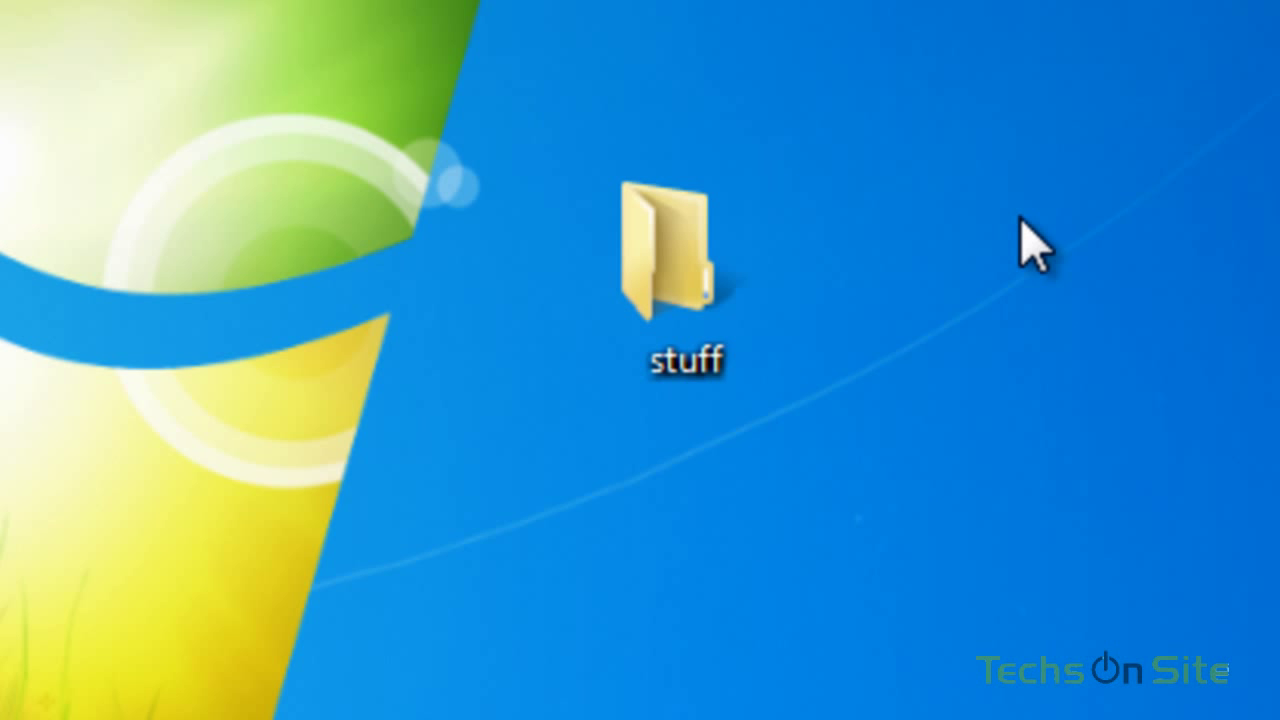
pyautogui.click(790, 260)
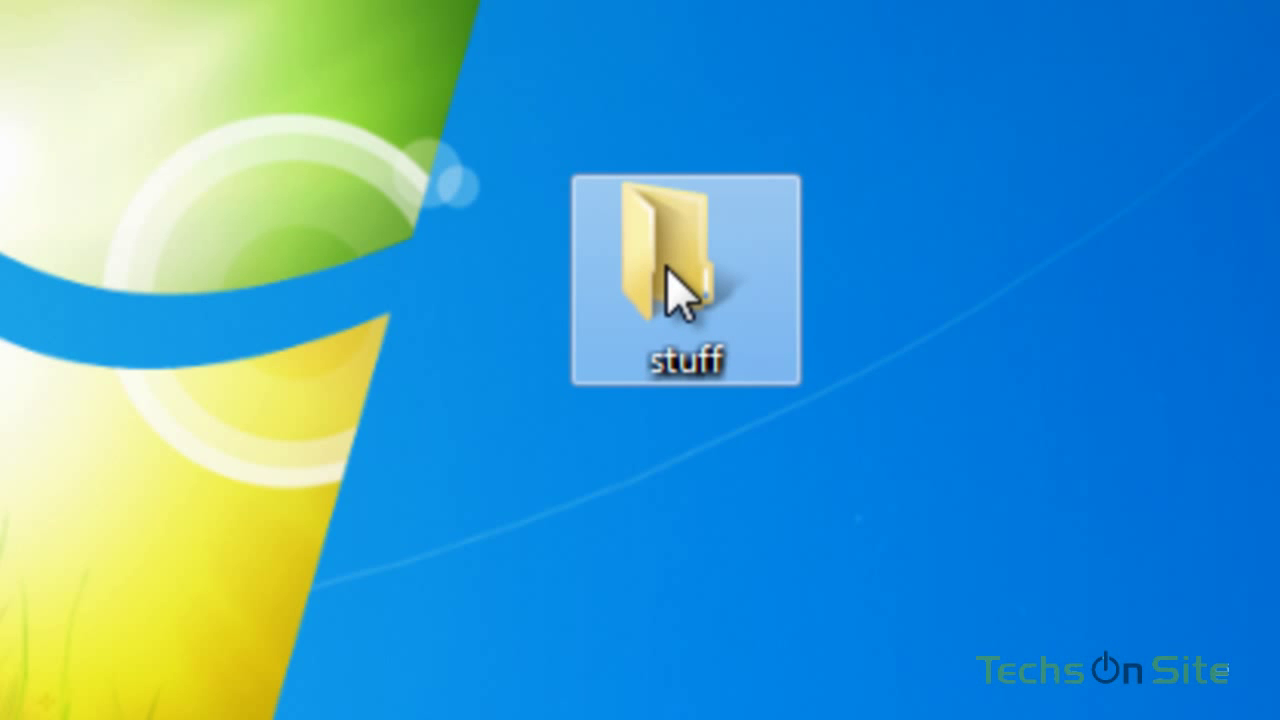
# - Rename the desktop folder "stuff" to "my stuff"
pyautogui.rightClick(661, 272)
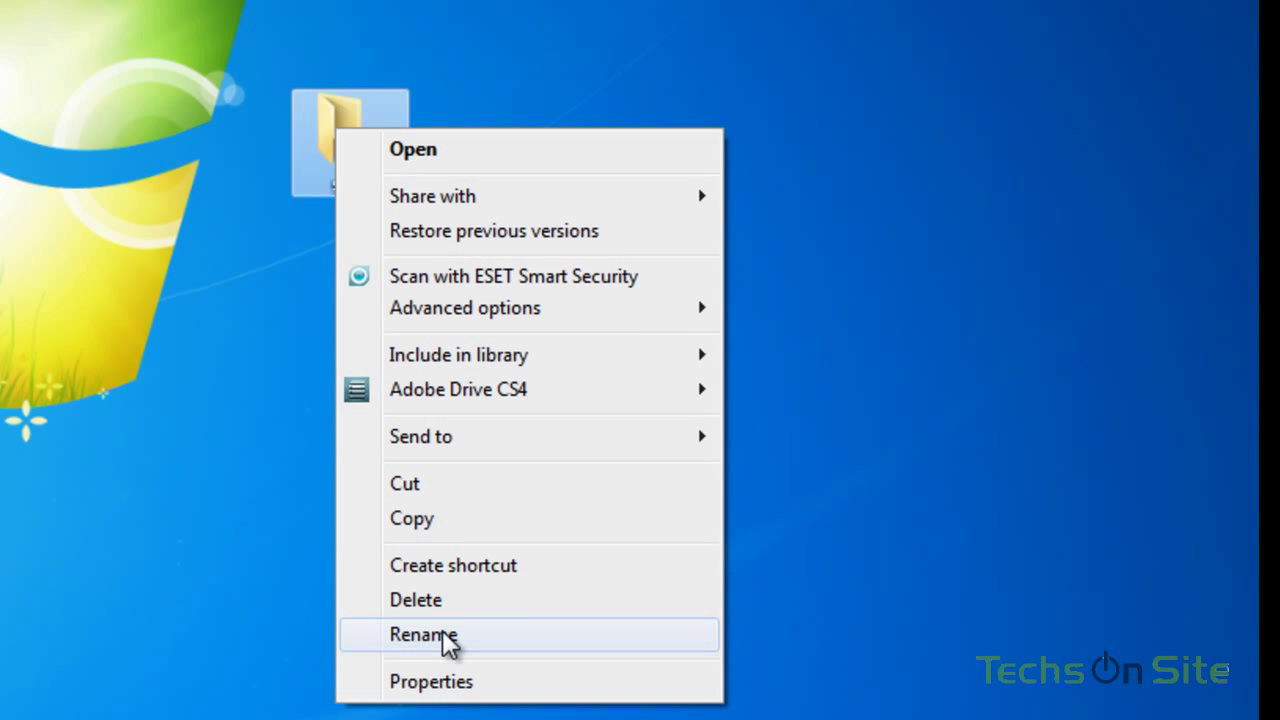
pyautogui.click(444, 635)
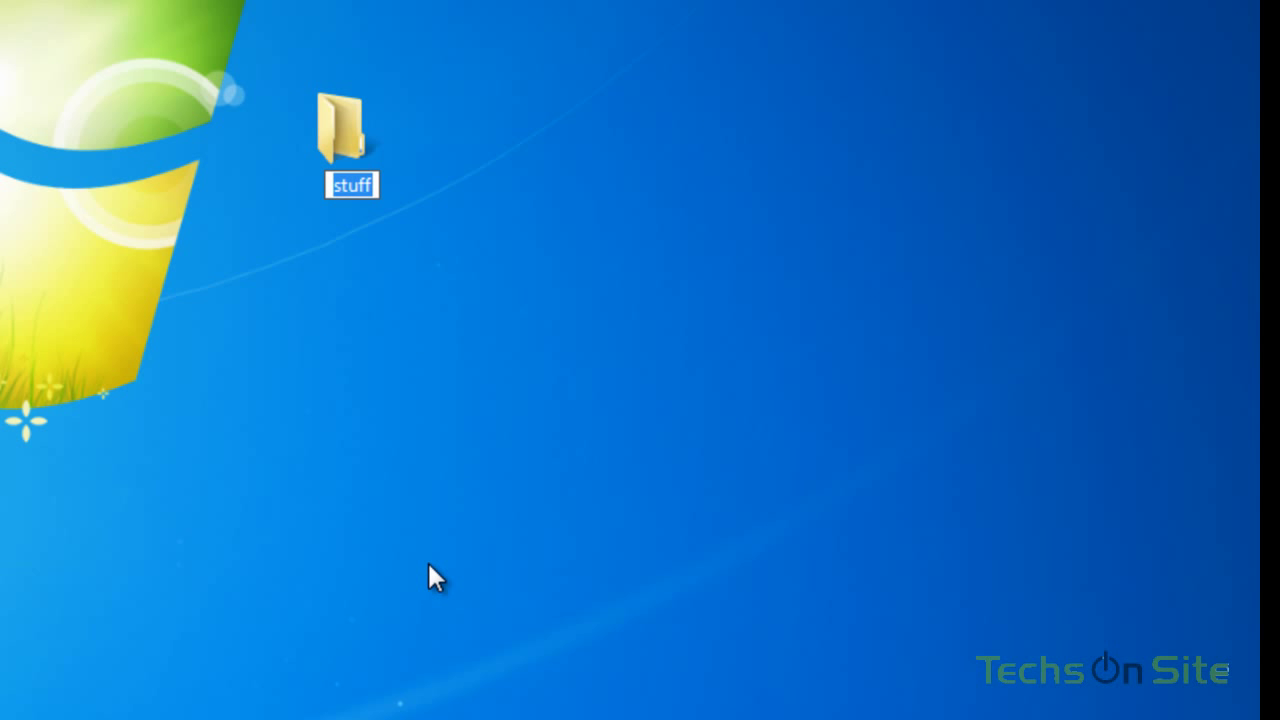
pyautogui.write('my stuff')
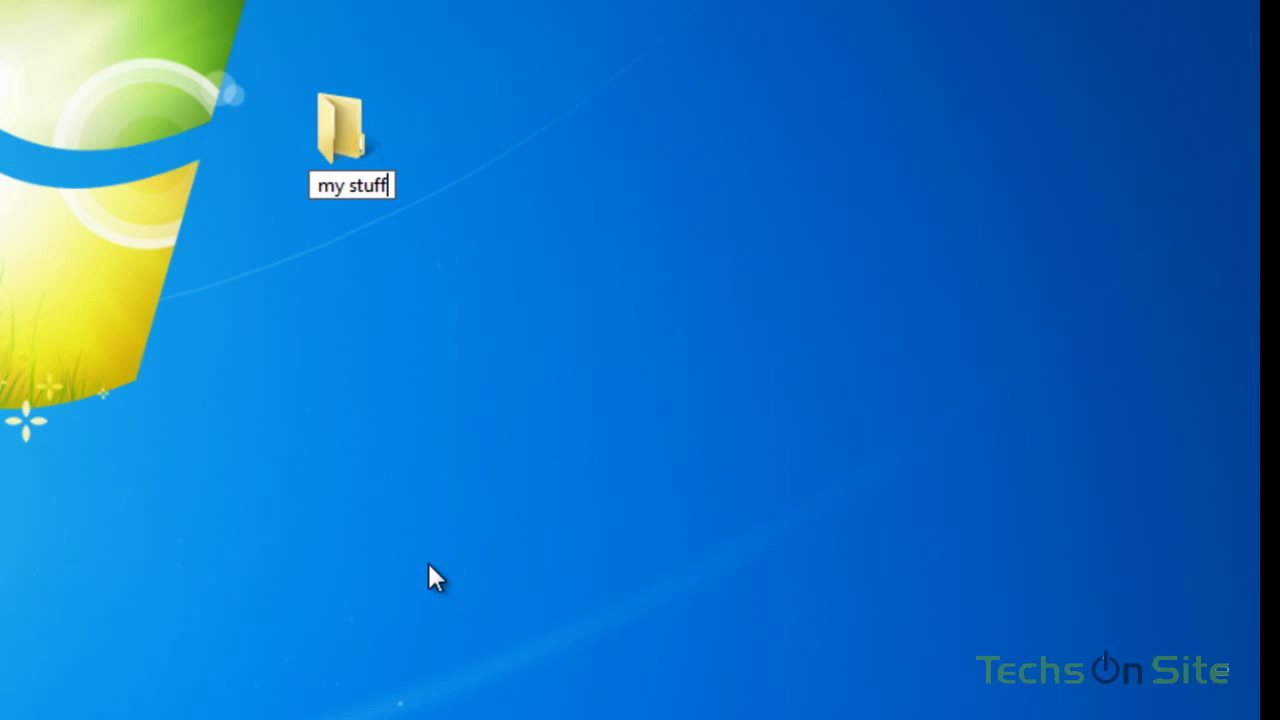
pyautogui.press('Return')
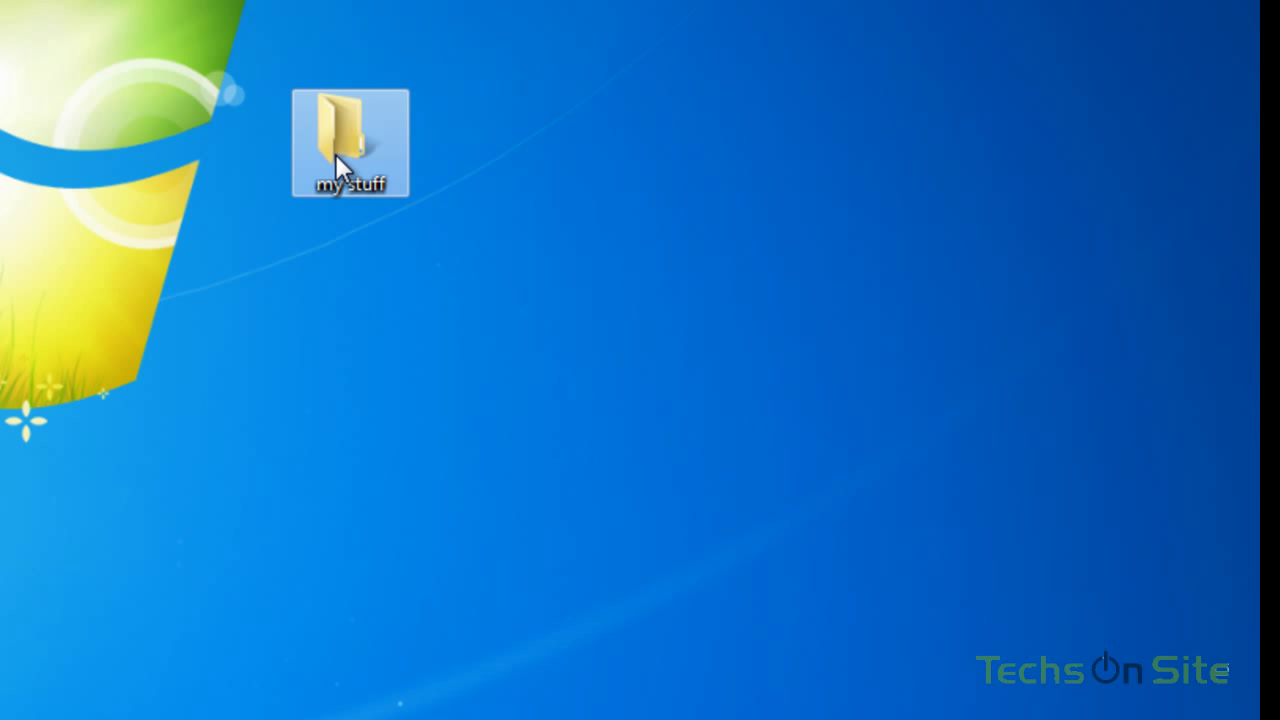
# - Open the Documents library
pyautogui.moveTo(335, 154)
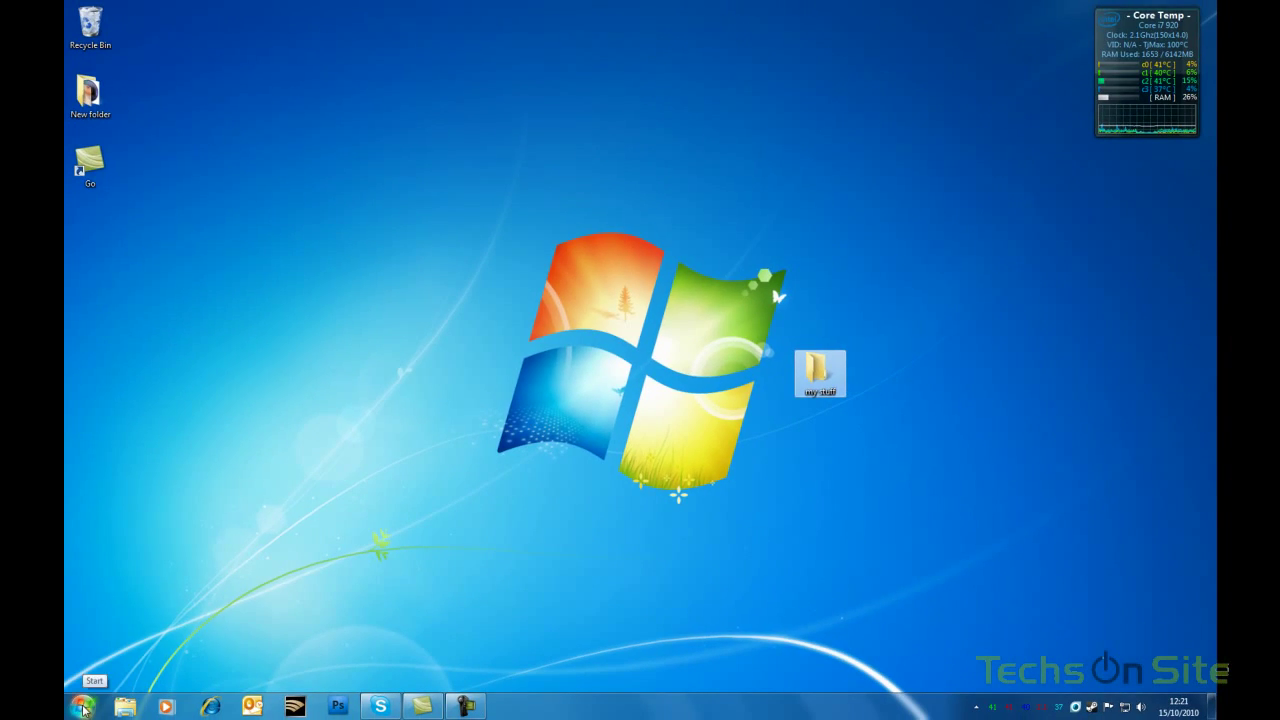
pyautogui.click(82, 706)
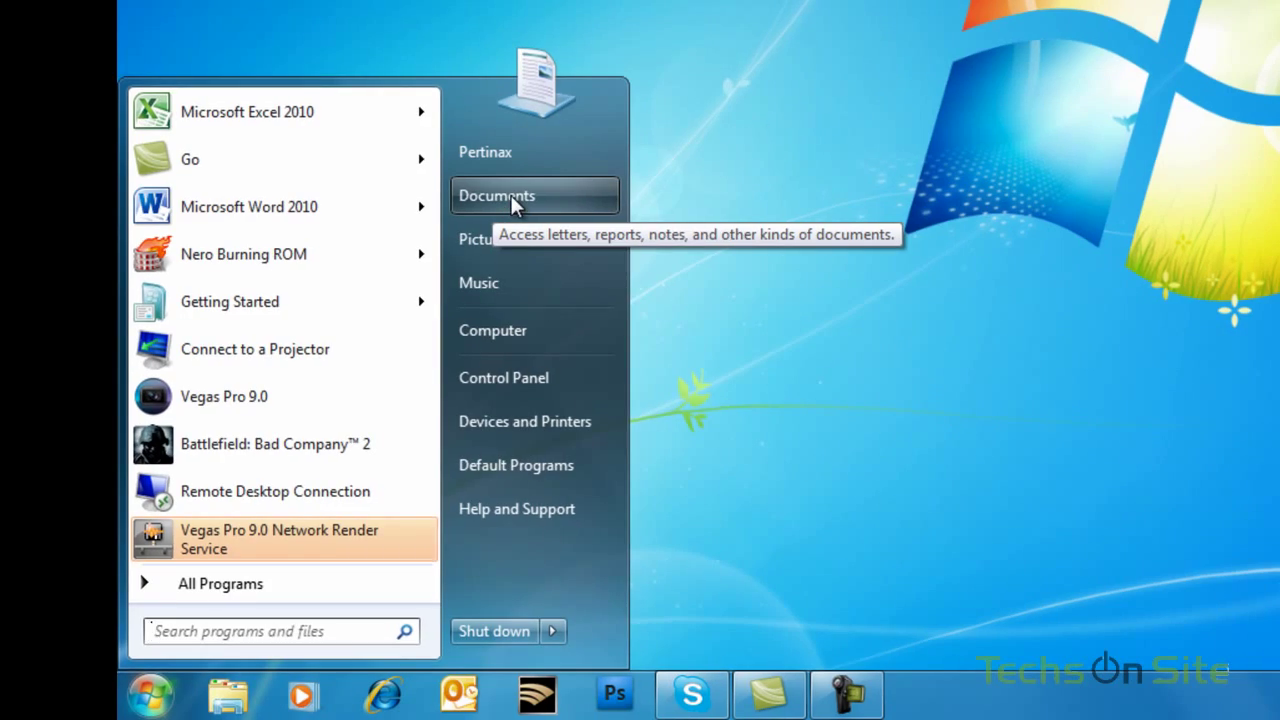
pyautogui.click(511, 195)
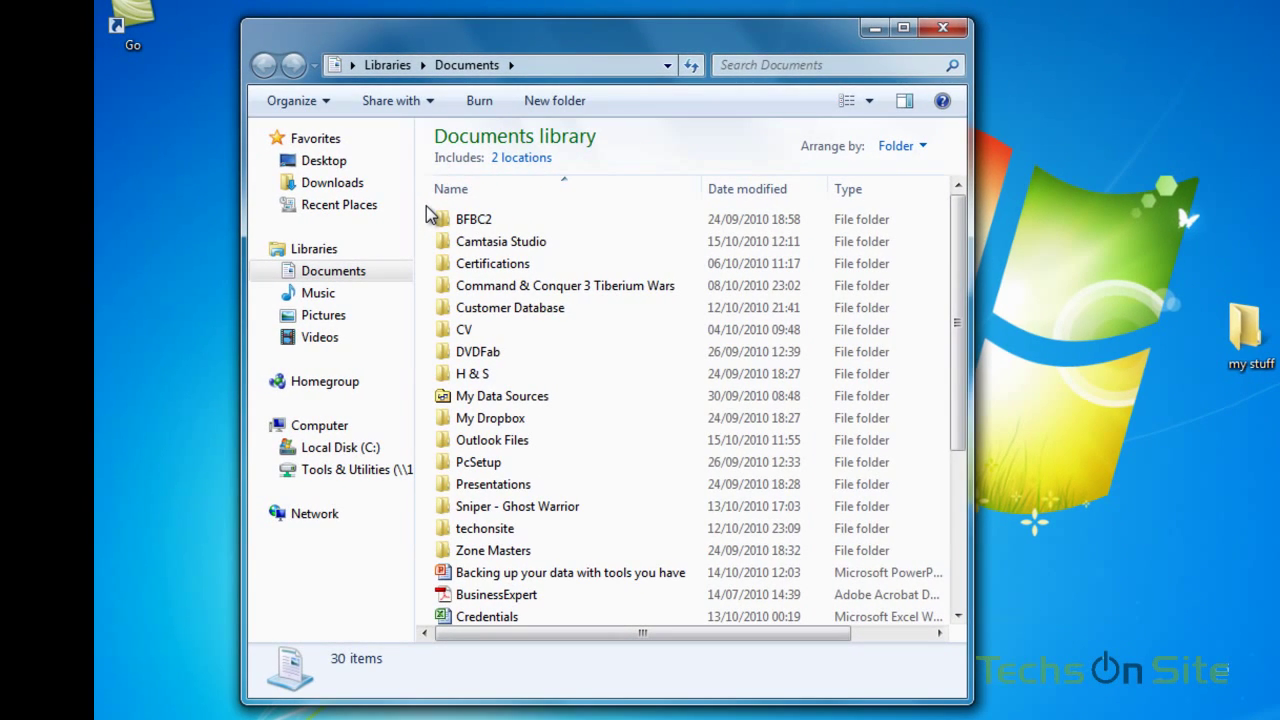
# - Try to select every item in the Documents library by drawing a selection box around the list
pyautogui.moveTo(430, 214); pyautogui.dragTo(742, 675)
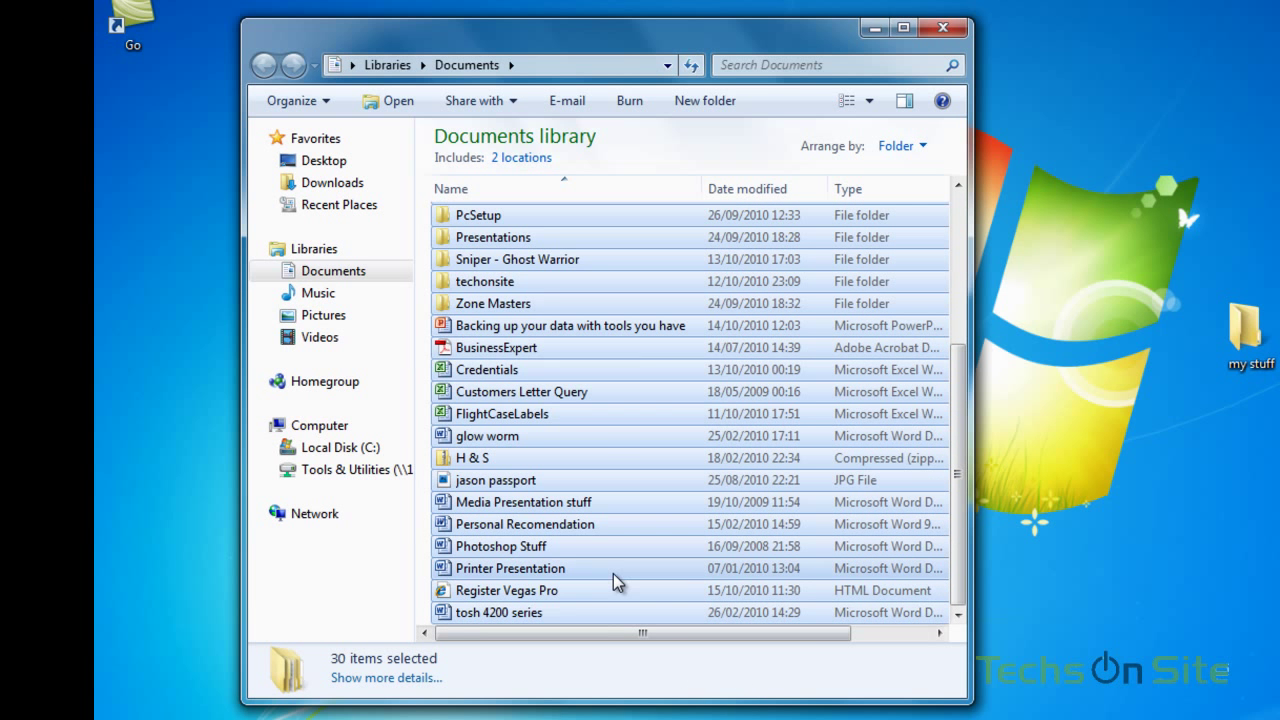
pyautogui.click(912, 284)
pyautogui.scroll(4, 545, 257)
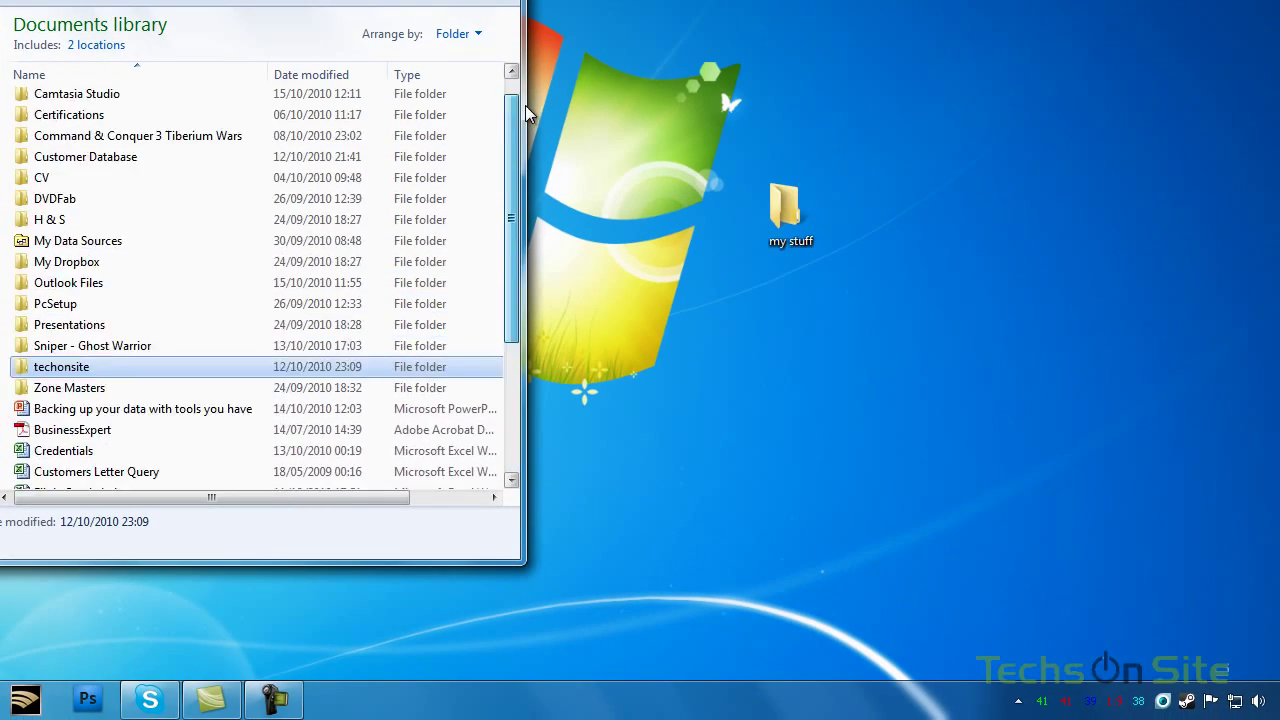
pyautogui.scroll(-4, 532, 349)
pyautogui.click(498, 484)
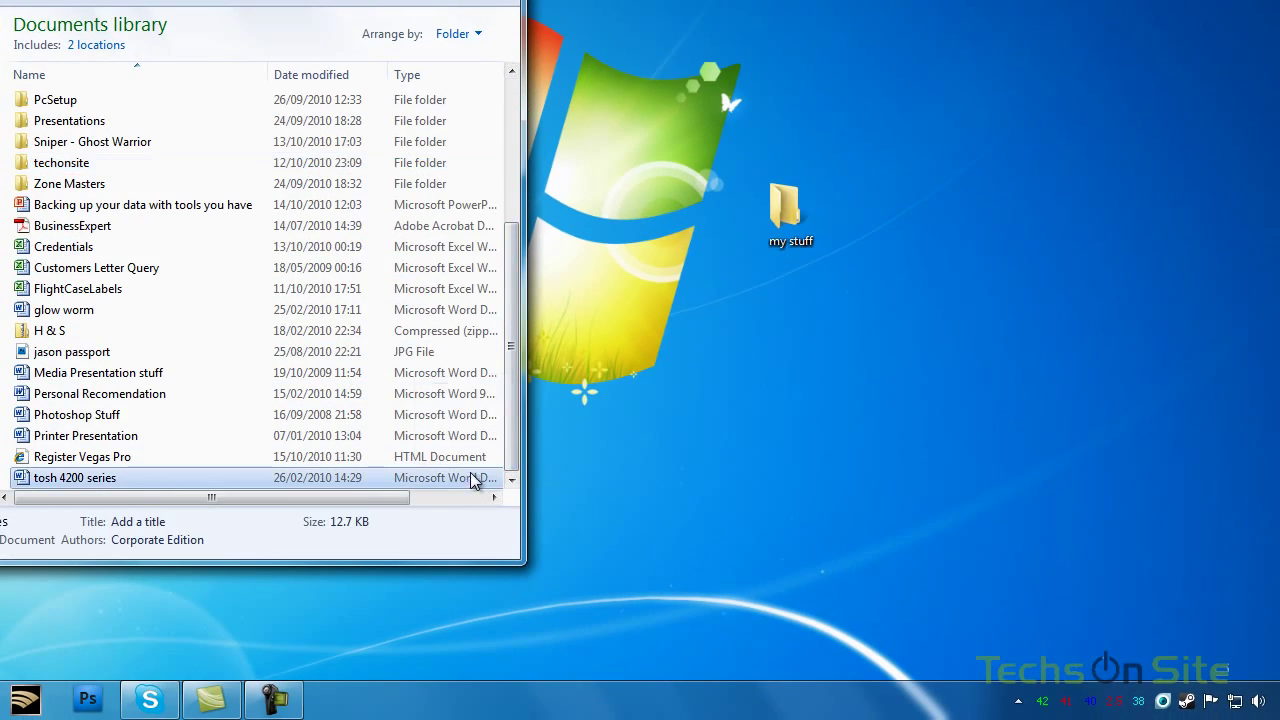
pyautogui.moveTo(474, 481); pyautogui.dragTo(443, 486)
pyautogui.moveTo(512, 450); pyautogui.dragTo(510, 290)
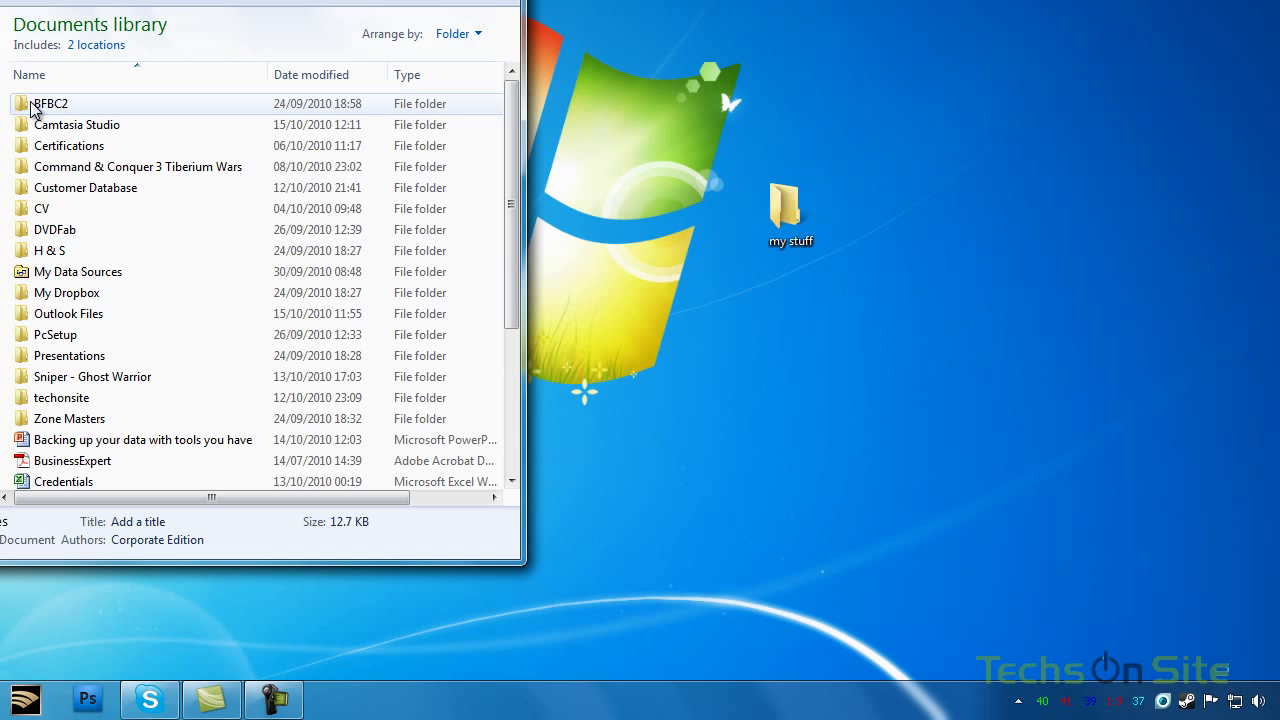
# - Select all files and folders in the Documents library
pyautogui.moveTo(52, 164)
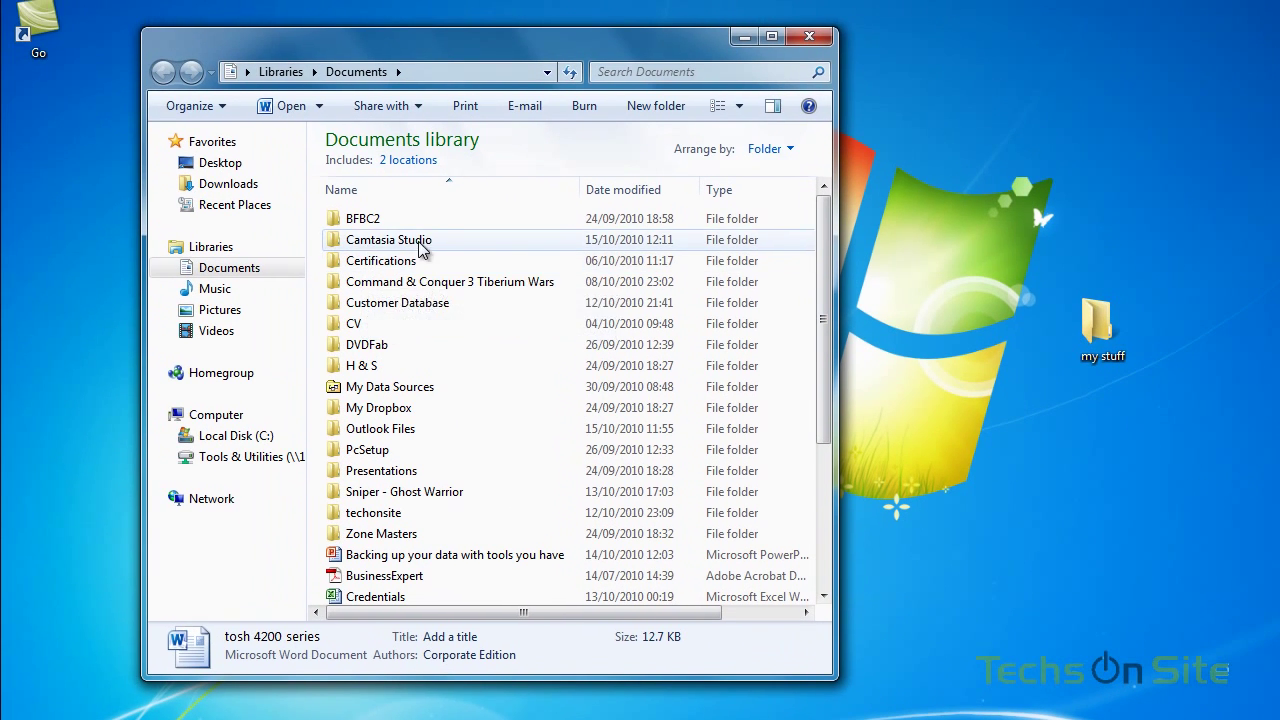
pyautogui.click(381, 262)
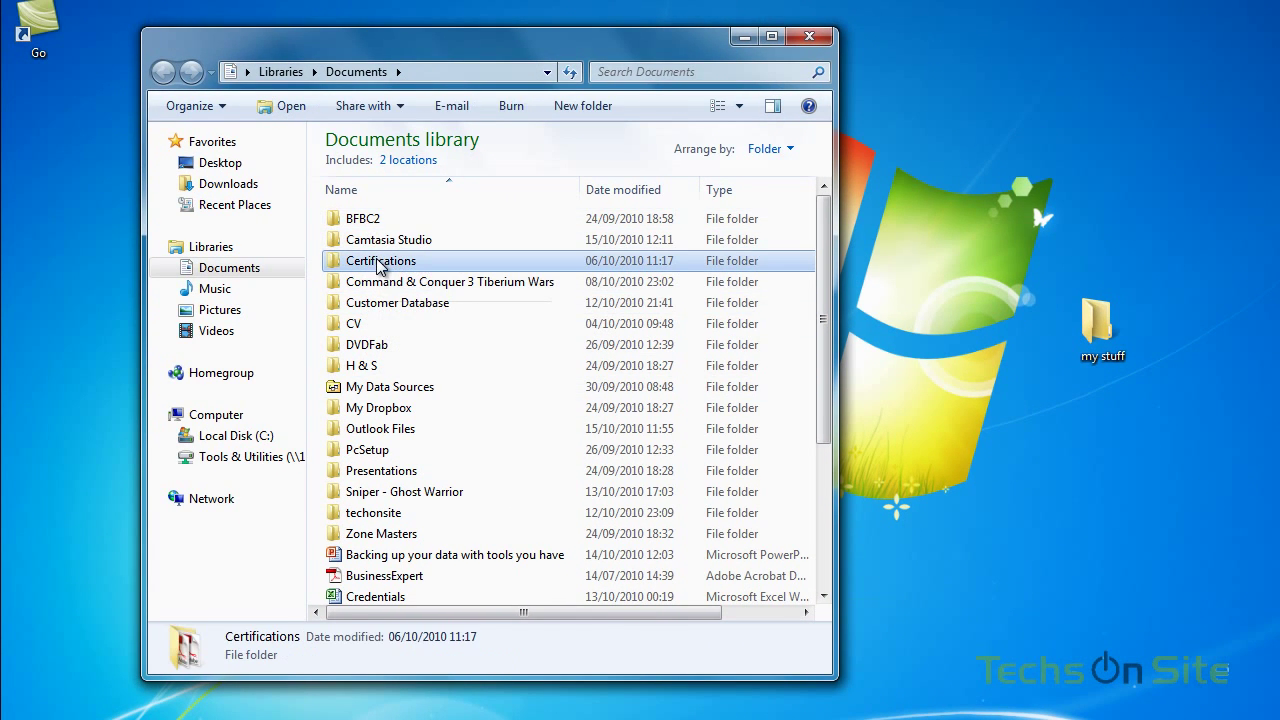
pyautogui.moveTo(425, 318)
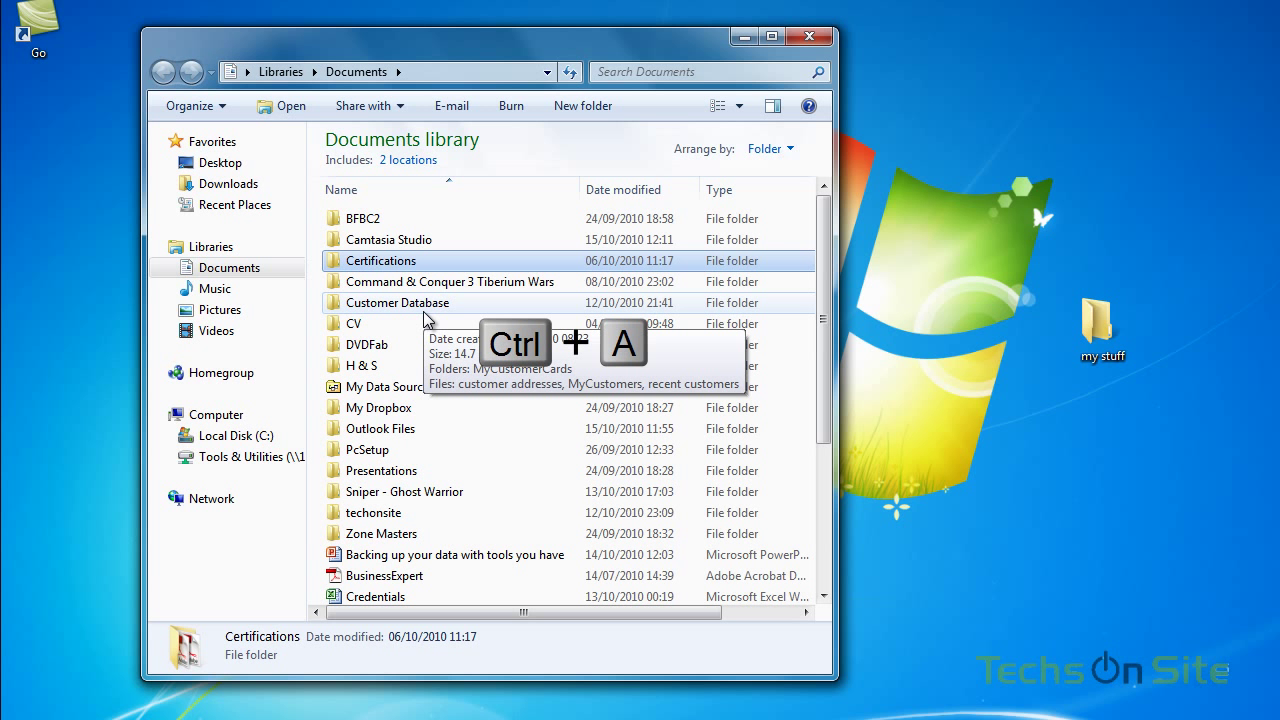
pyautogui.hotkey('ctrl', 'a')
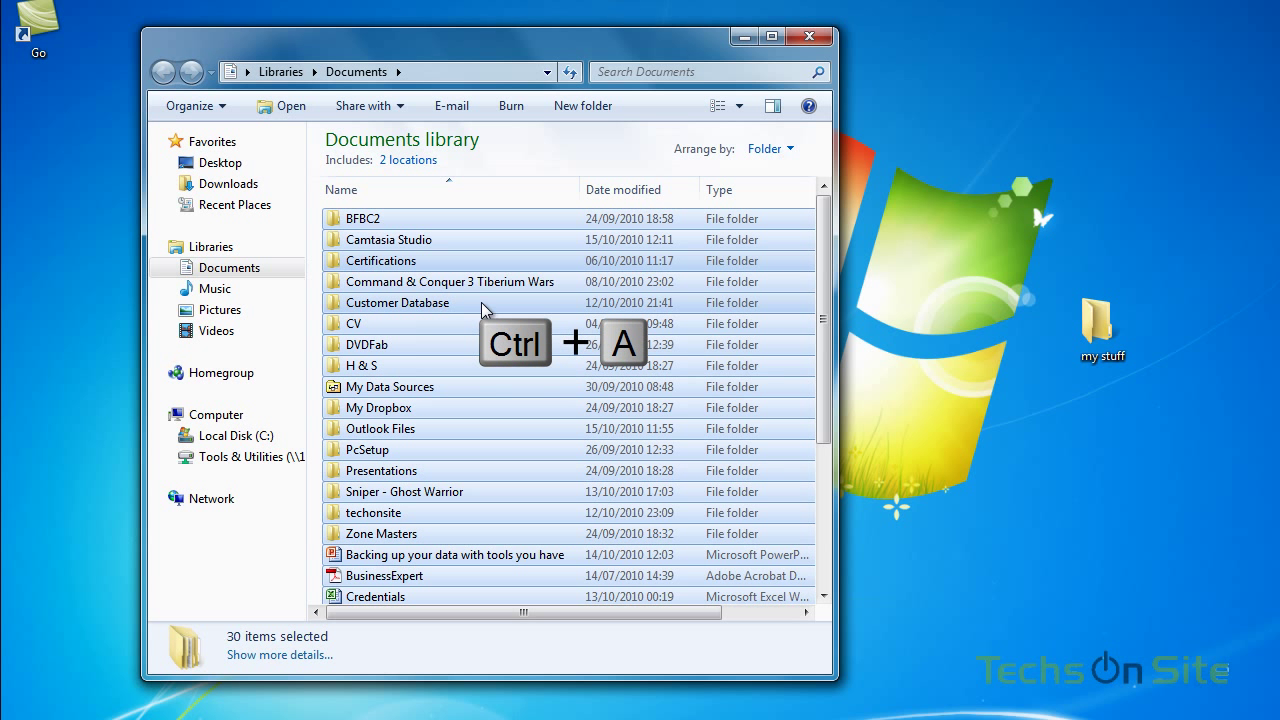
pyautogui.moveTo(828, 310); pyautogui.dragTo(846, 290)
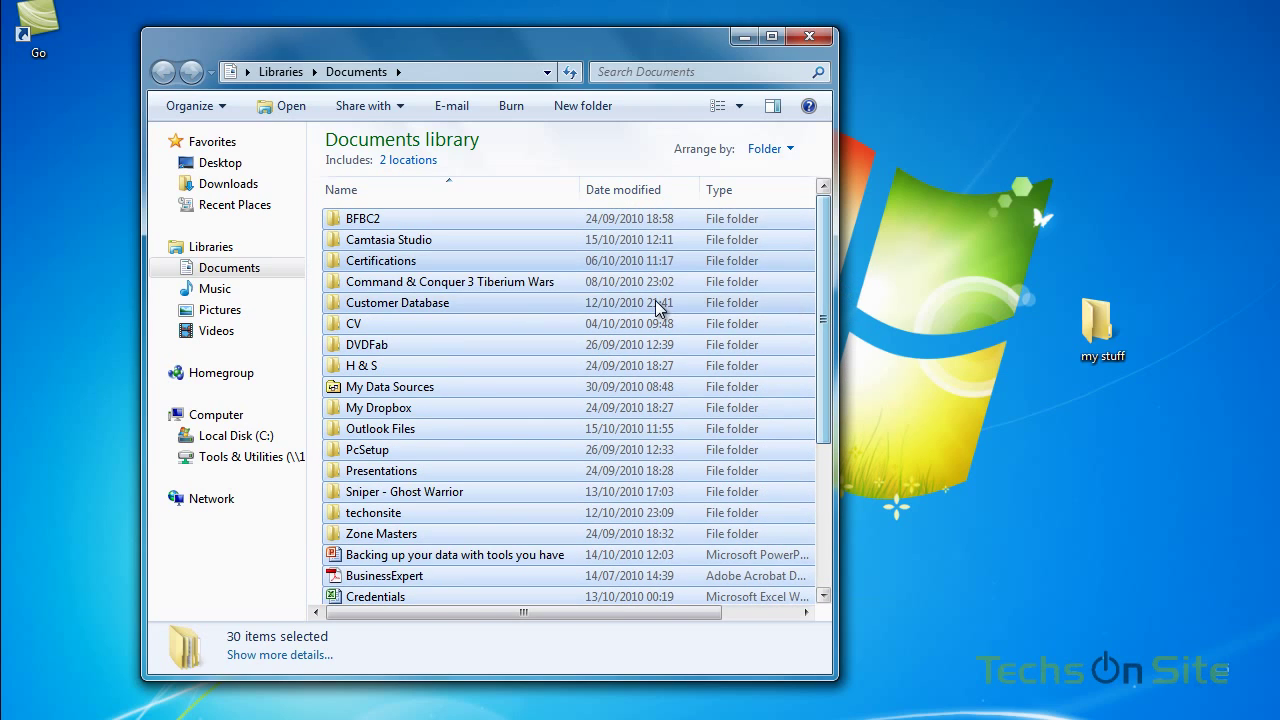
# - Try to move all the selected Documents items into the "my stuff" folder on the desktop
pyautogui.moveTo(508, 260)
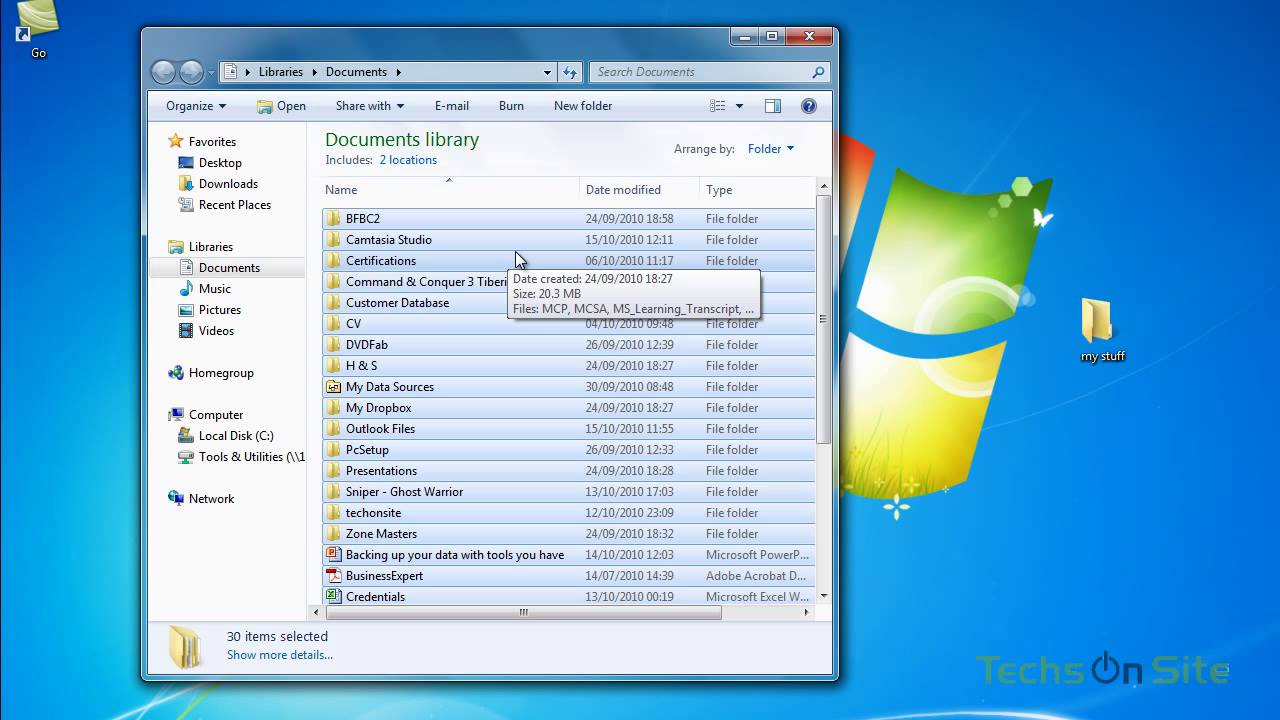
pyautogui.moveTo(410, 224)
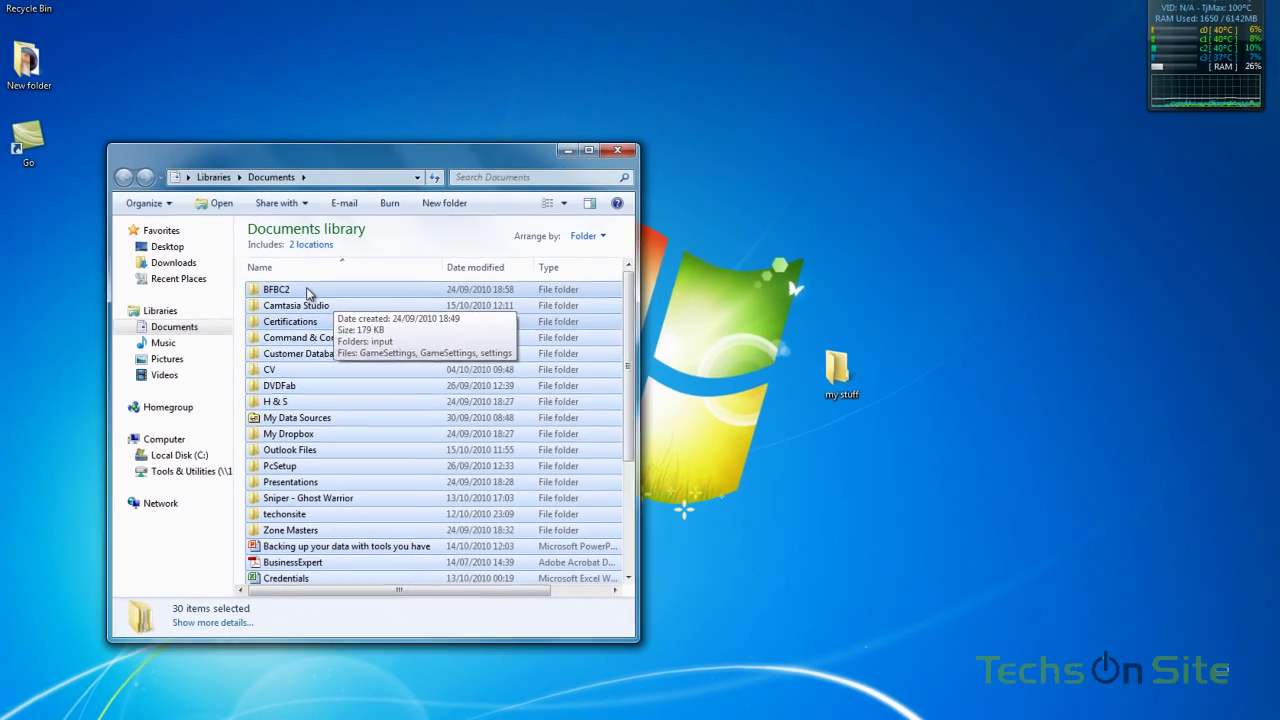
pyautogui.moveTo(411, 219); pyautogui.dragTo(422, 229)
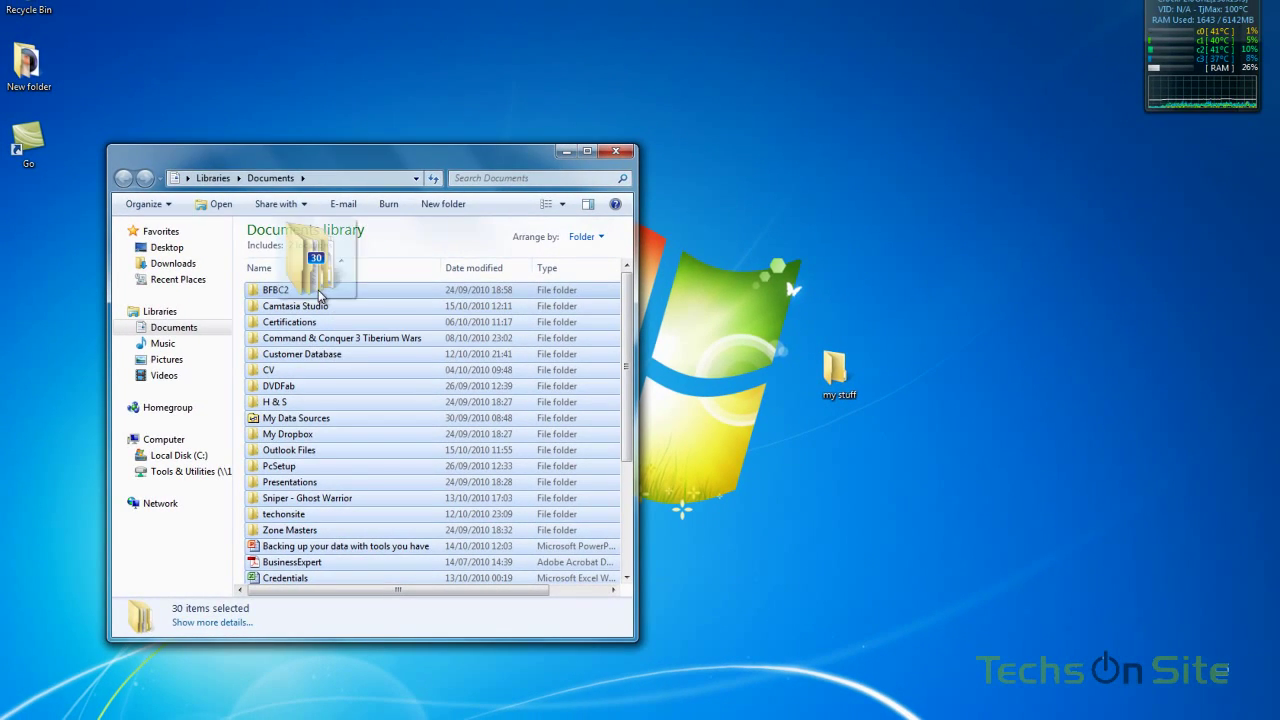
pyautogui.moveTo(320, 296); pyautogui.dragTo(842, 380)
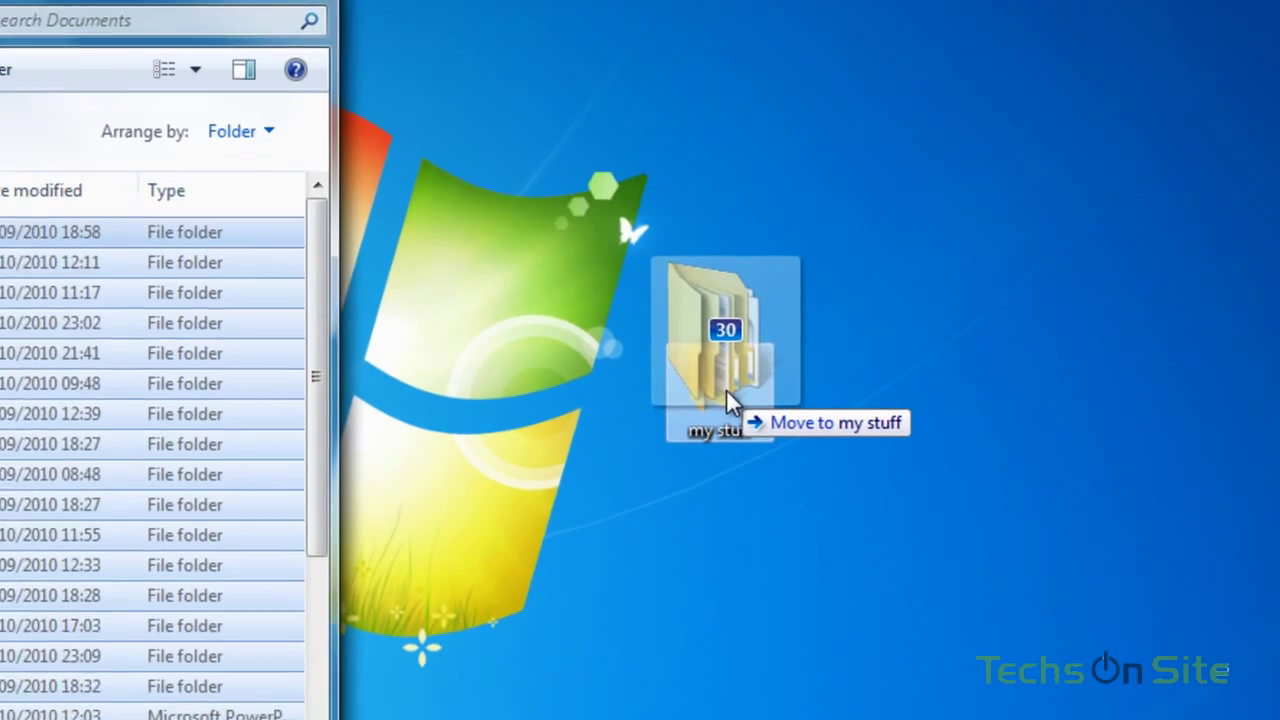
pyautogui.moveTo(728, 393); pyautogui.dragTo(728, 393)
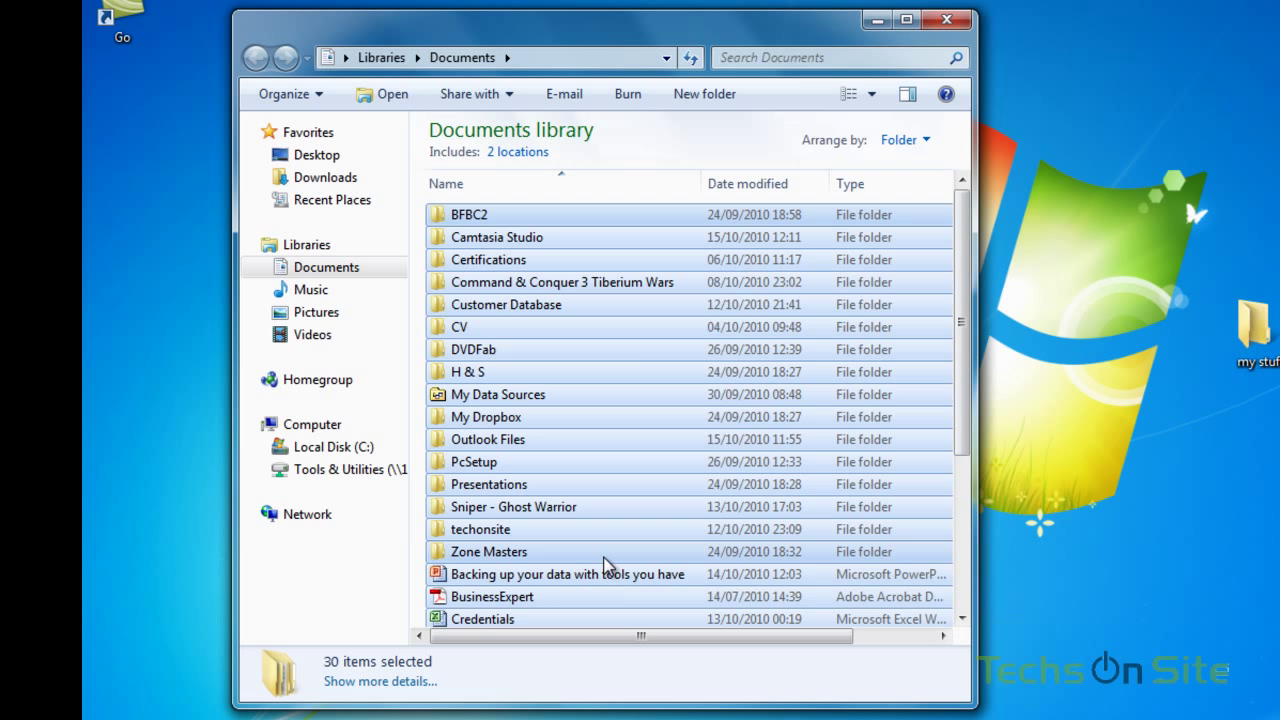
# - Remove BFBC2, Camtasia Studio, Certifications, Command & Conquer 3 Tiberium Wars, Customer Database, CV, DVDFab, H & S and My Data Sources from the selection
pyautogui.press('ctrl')
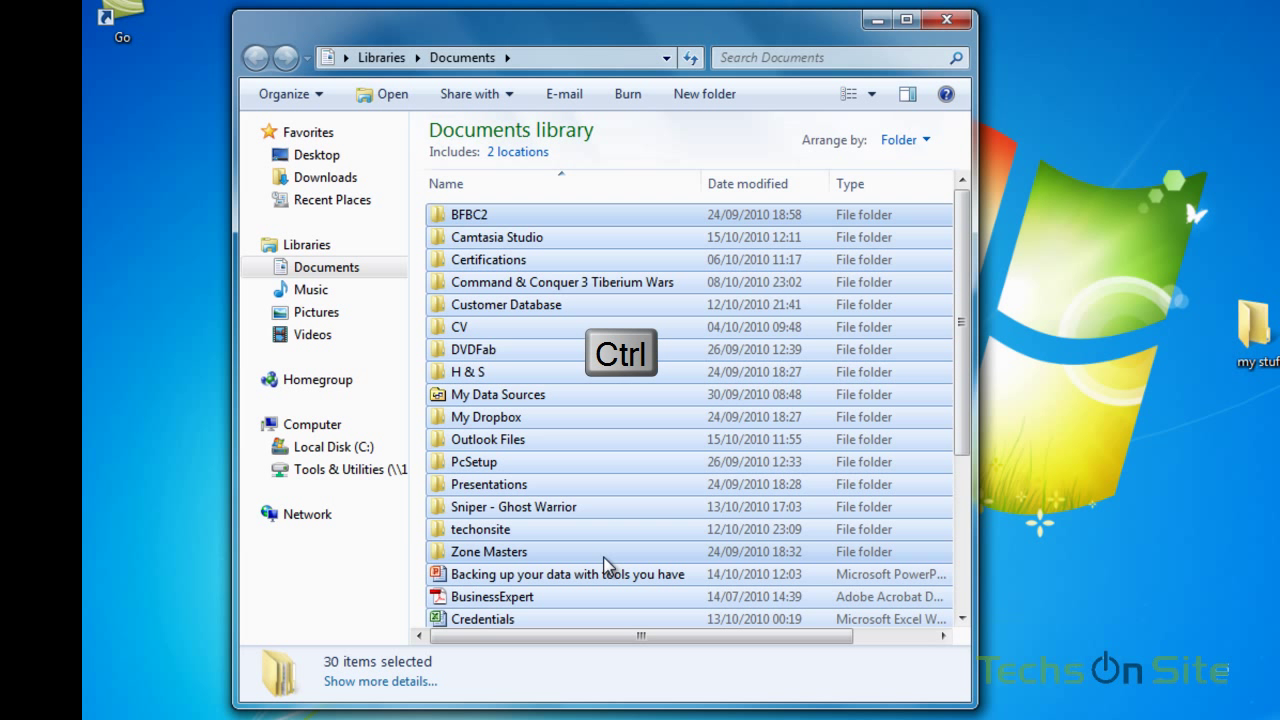
pyautogui.keyDown('ctrl'); pyautogui.click(505, 219); pyautogui.keyUp('ctrl')
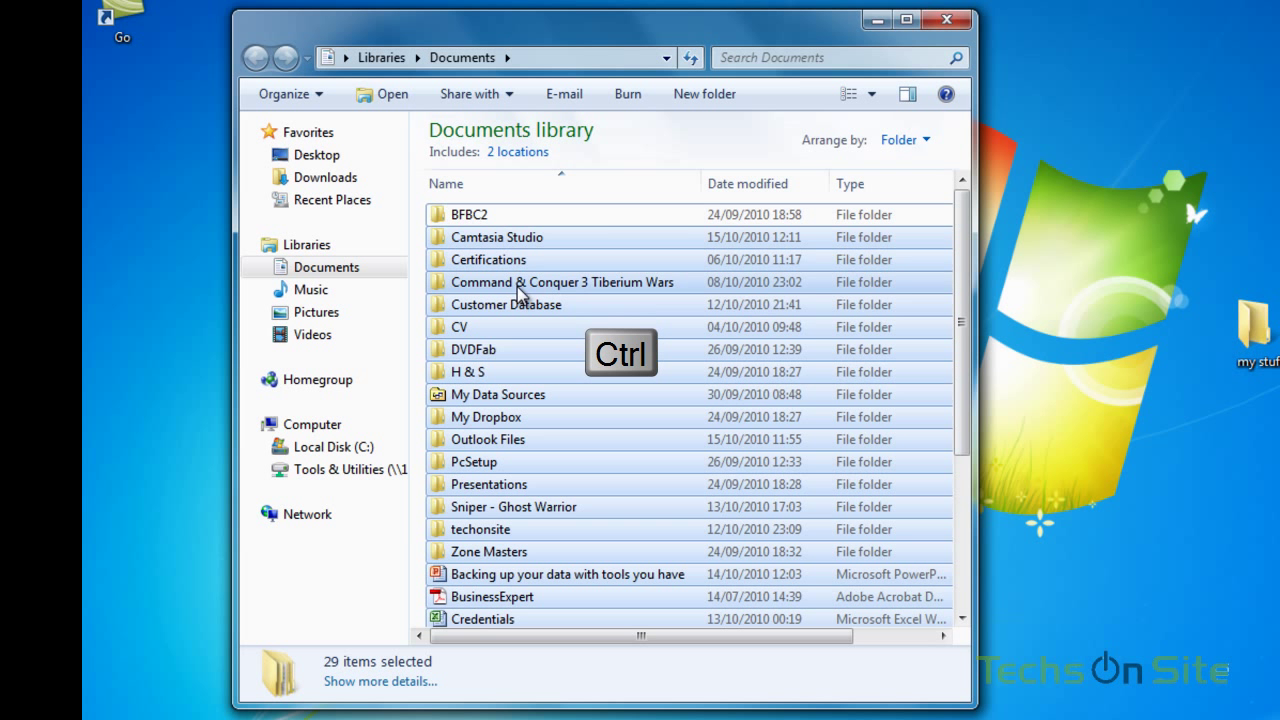
pyautogui.keyDown('ctrl'); pyautogui.click(510, 261); pyautogui.keyUp('ctrl')
pyautogui.keyDown('ctrl'); pyautogui.click(528, 241); pyautogui.keyUp('ctrl')
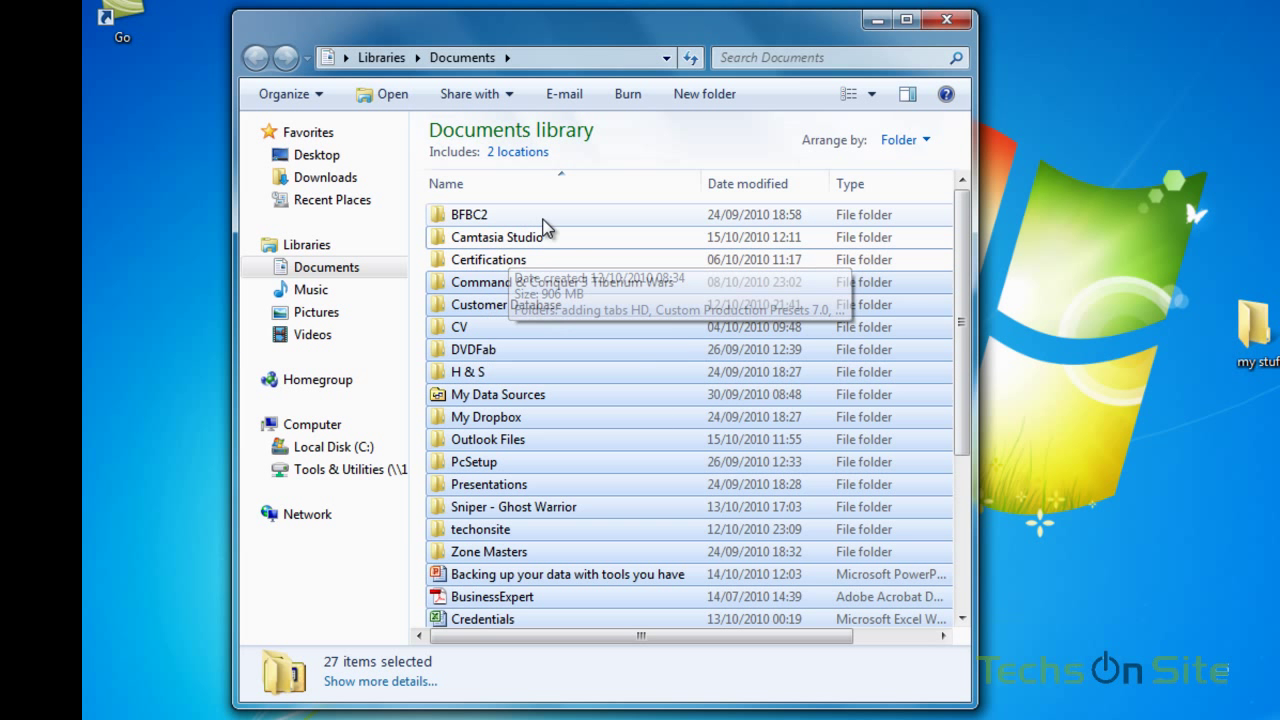
pyautogui.keyDown('ctrl'); pyautogui.click(486, 304); pyautogui.keyUp('ctrl')
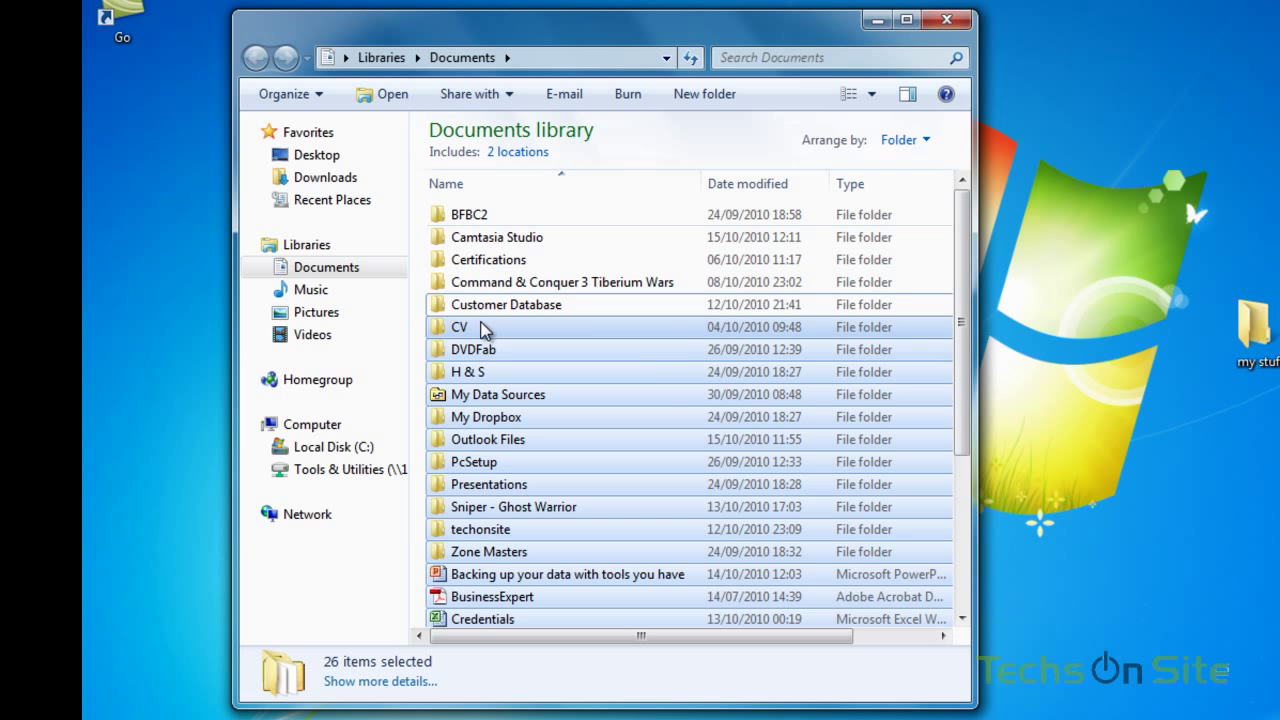
pyautogui.keyDown('ctrl'); pyautogui.click(486, 328); pyautogui.keyUp('ctrl')
pyautogui.keyDown('ctrl'); pyautogui.click(482, 352); pyautogui.keyUp('ctrl')
pyautogui.keyDown('ctrl'); pyautogui.click(478, 372); pyautogui.keyUp('ctrl')
pyautogui.keyDown('ctrl'); pyautogui.click(478, 395); pyautogui.keyUp('ctrl')
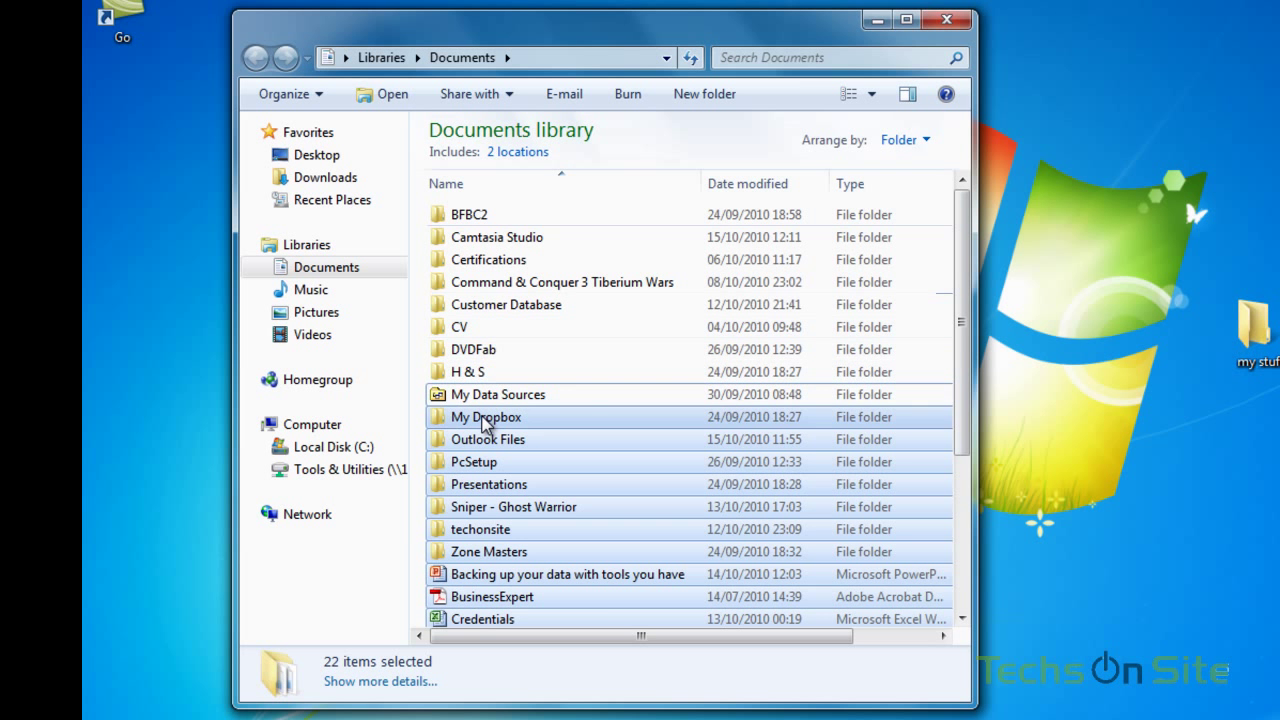
# - Exclude the Sniper - Ghost Warrior, techonsite and Zone Masters folders from the selected items
pyautogui.keyDown('ctrl'); pyautogui.click(478, 418); pyautogui.keyUp('ctrl')
pyautogui.keyDown('ctrl'); pyautogui.click(481, 440); pyautogui.keyUp('ctrl')
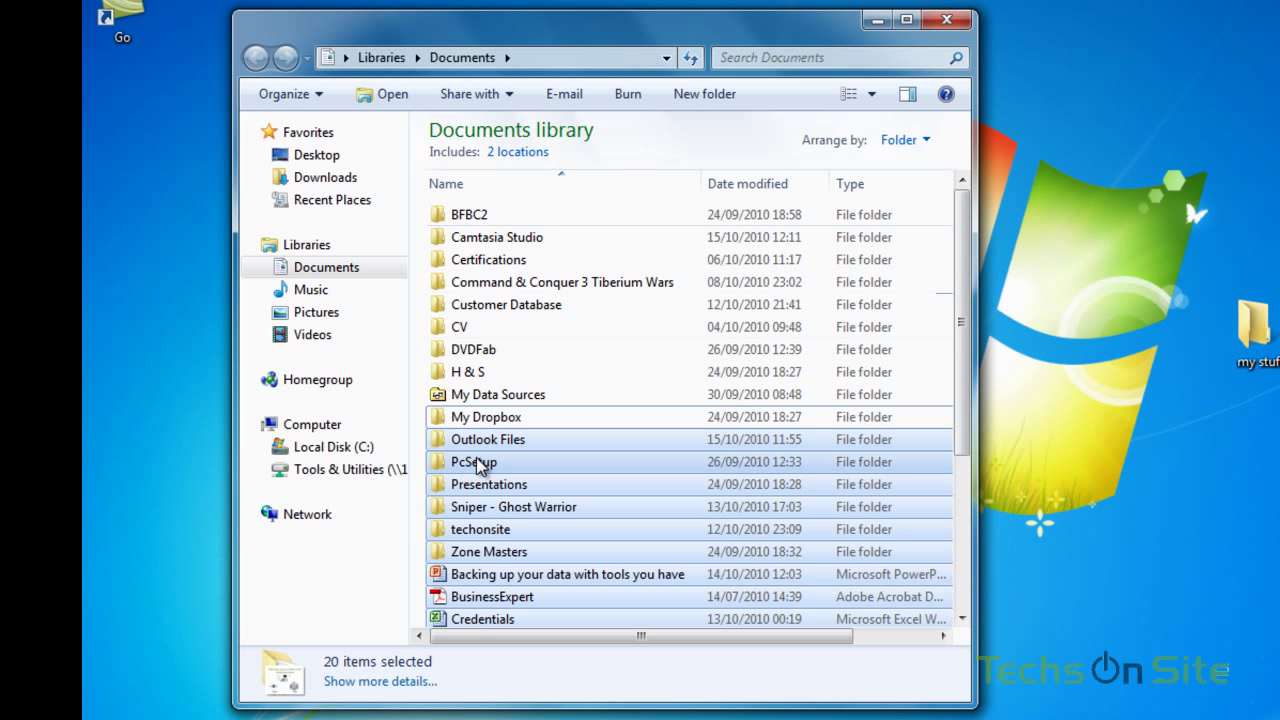
pyautogui.keyDown('ctrl'); pyautogui.click(484, 507); pyautogui.keyUp('ctrl')
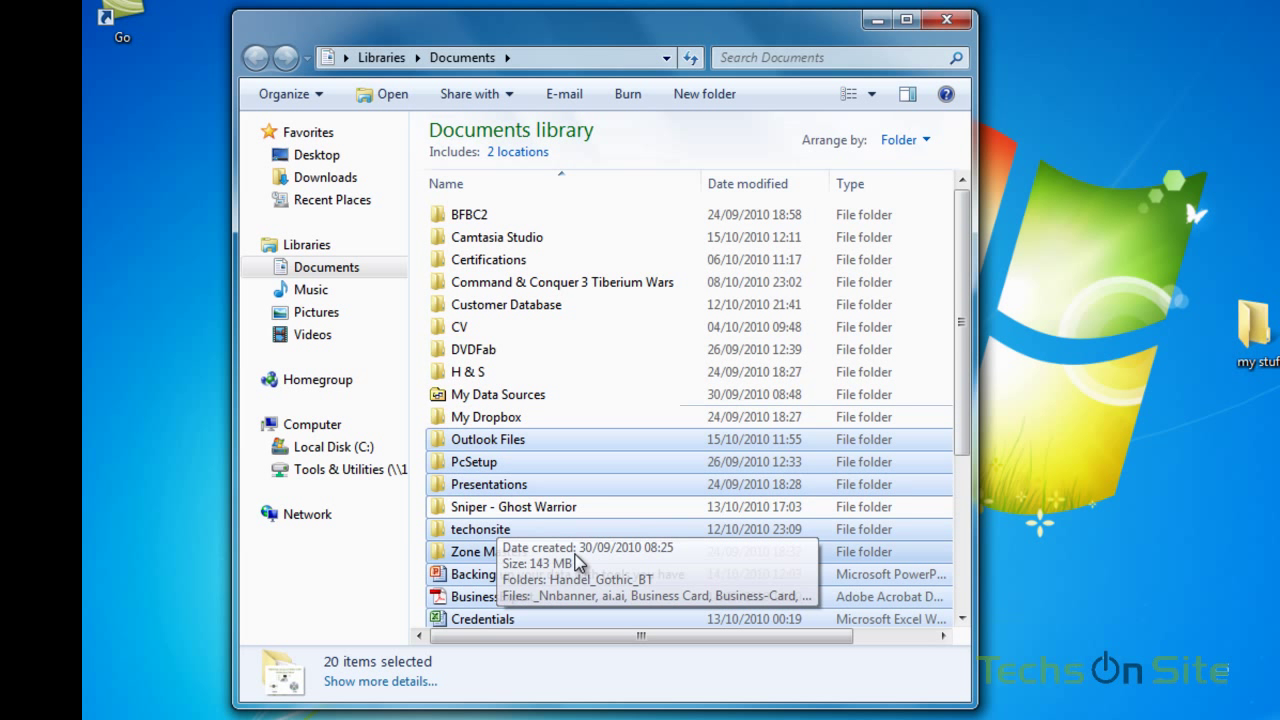
pyautogui.keyDown('ctrl'); pyautogui.click(487, 531); pyautogui.keyUp('ctrl')
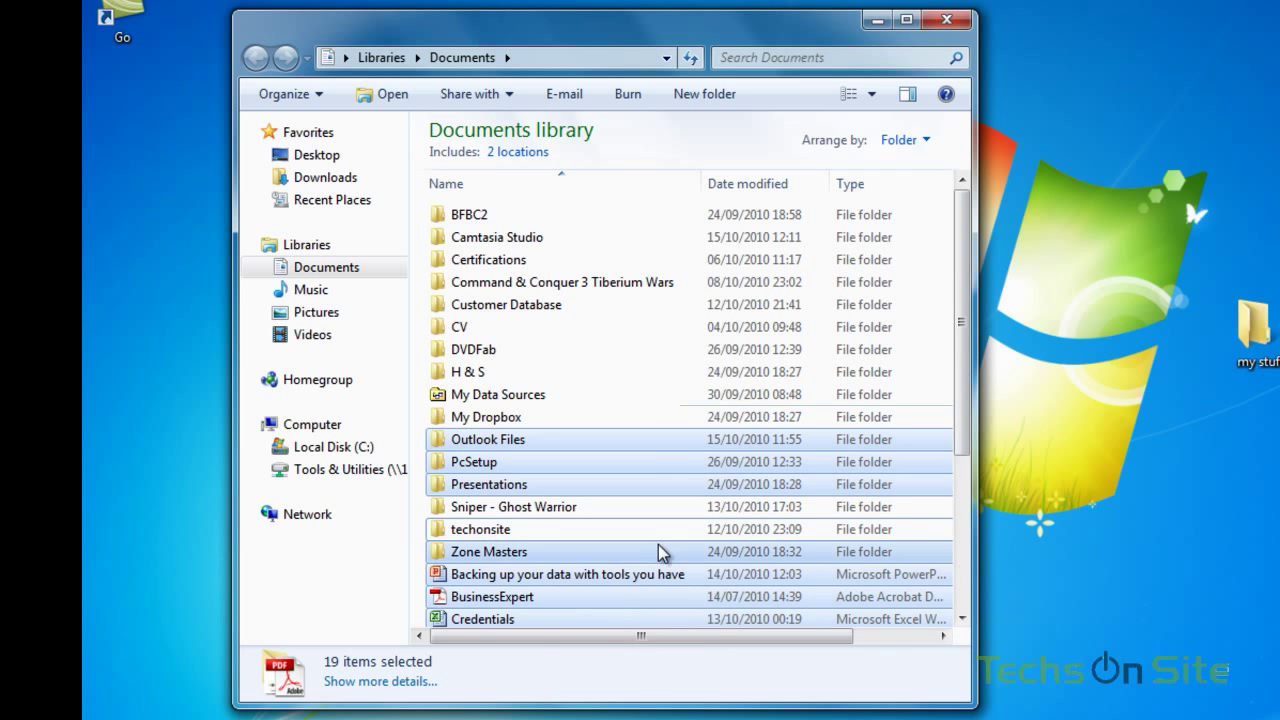
pyautogui.keyDown('ctrl'); pyautogui.click(489, 552); pyautogui.keyUp('ctrl')
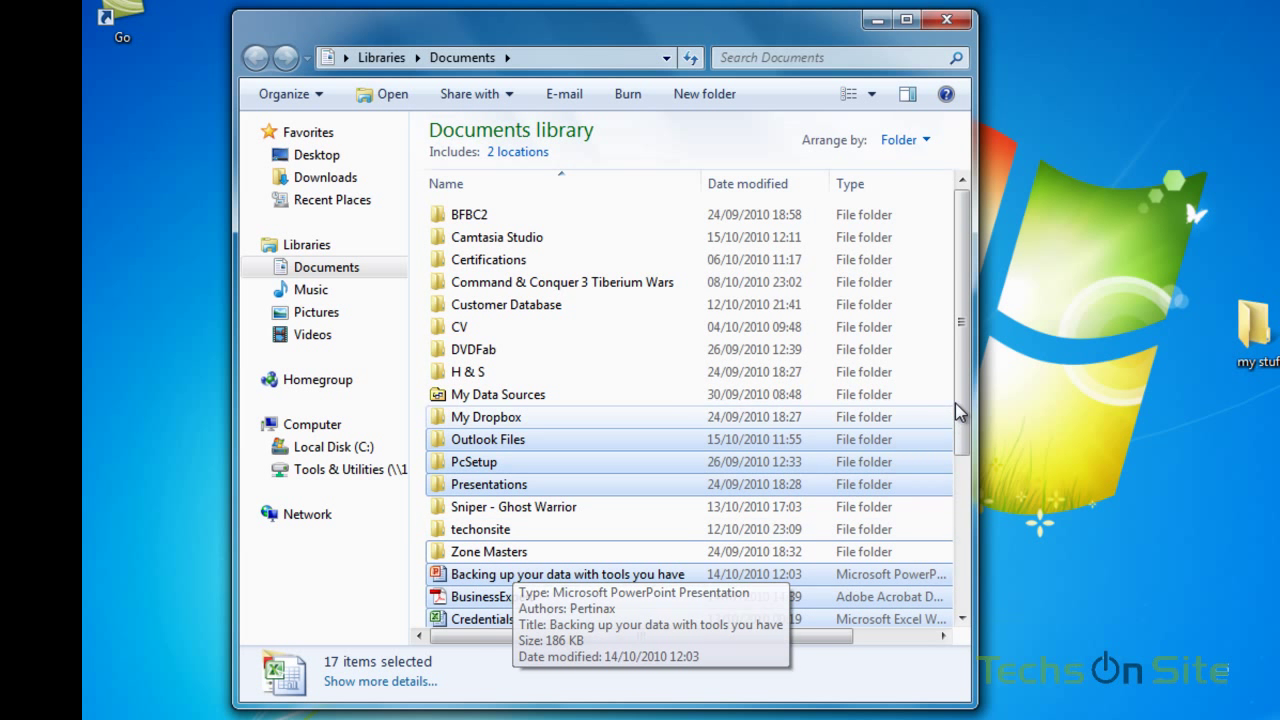
# - Exclude the H & S zipped folder from the selection and copy the remaining selected items into the "my stuff" folder on the desktop
pyautogui.scroll(-2, 958, 478)
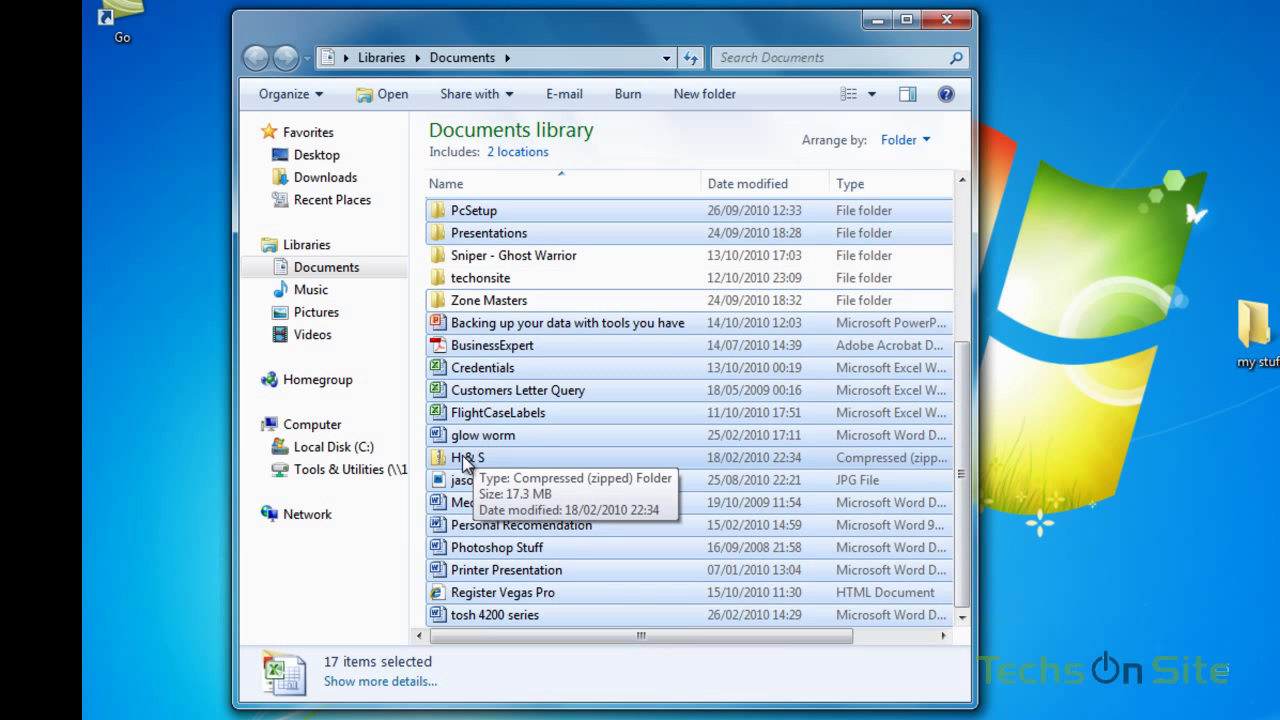
pyautogui.keyDown('ctrl'); pyautogui.click(500, 488); pyautogui.keyUp('ctrl')
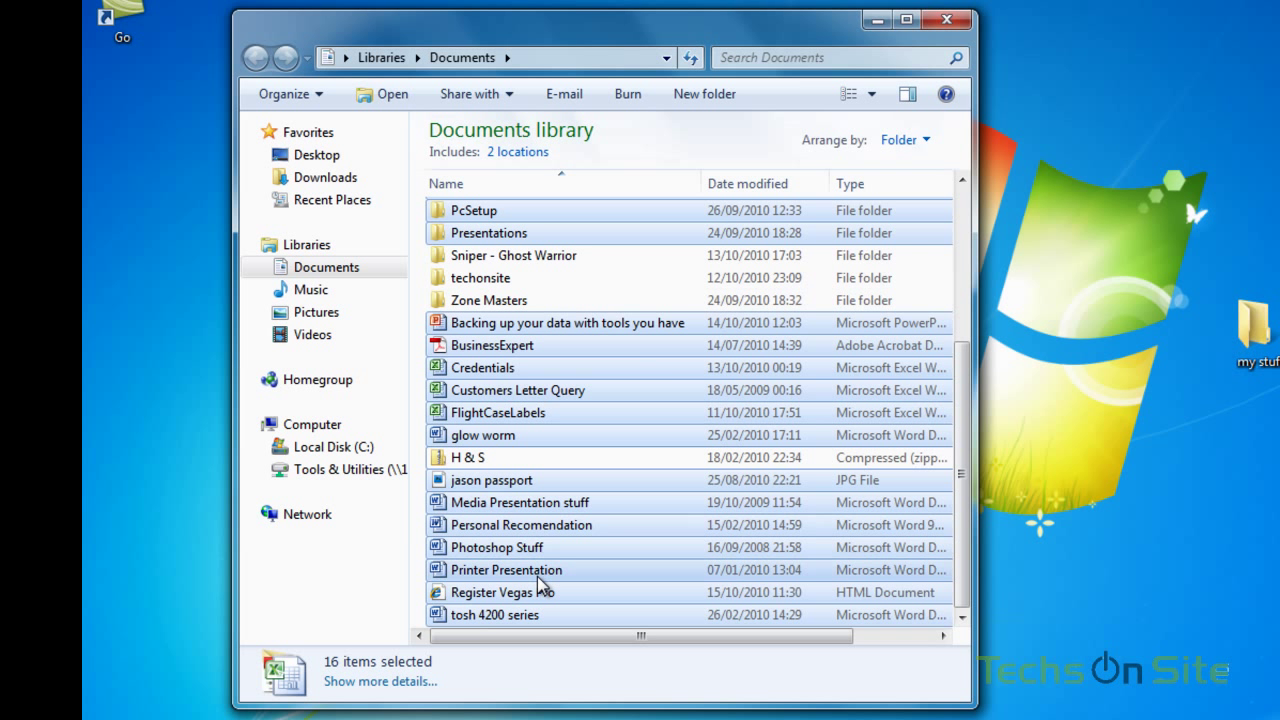
pyautogui.moveTo(580, 371); pyautogui.dragTo(625, 378)
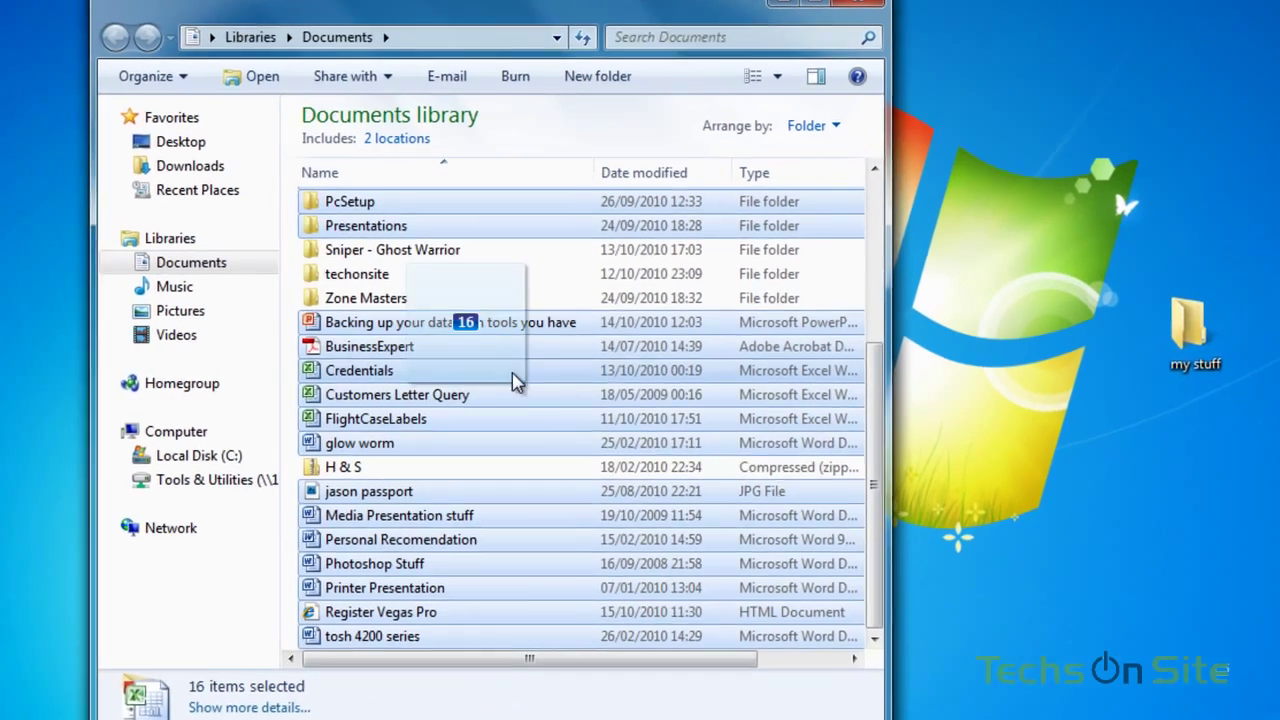
pyautogui.moveTo(512, 380); pyautogui.dragTo(1201, 336)
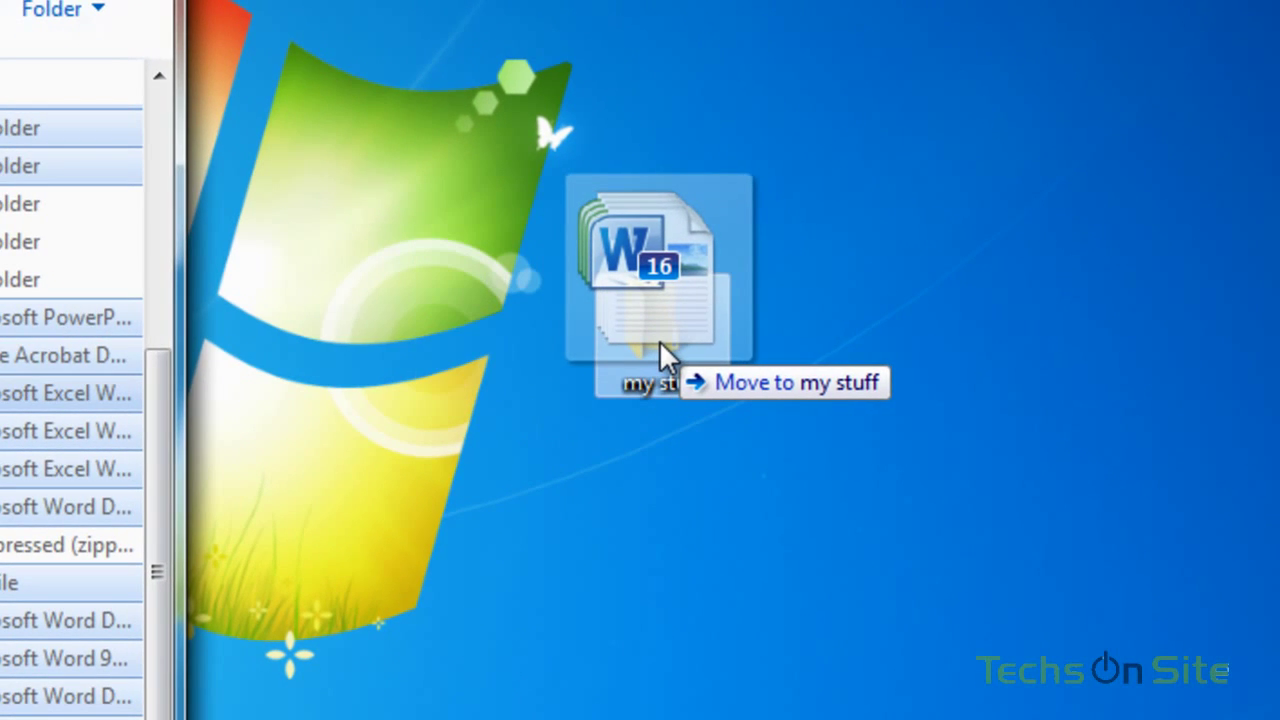
pyautogui.moveTo(659, 340); pyautogui.dragTo(659, 341)
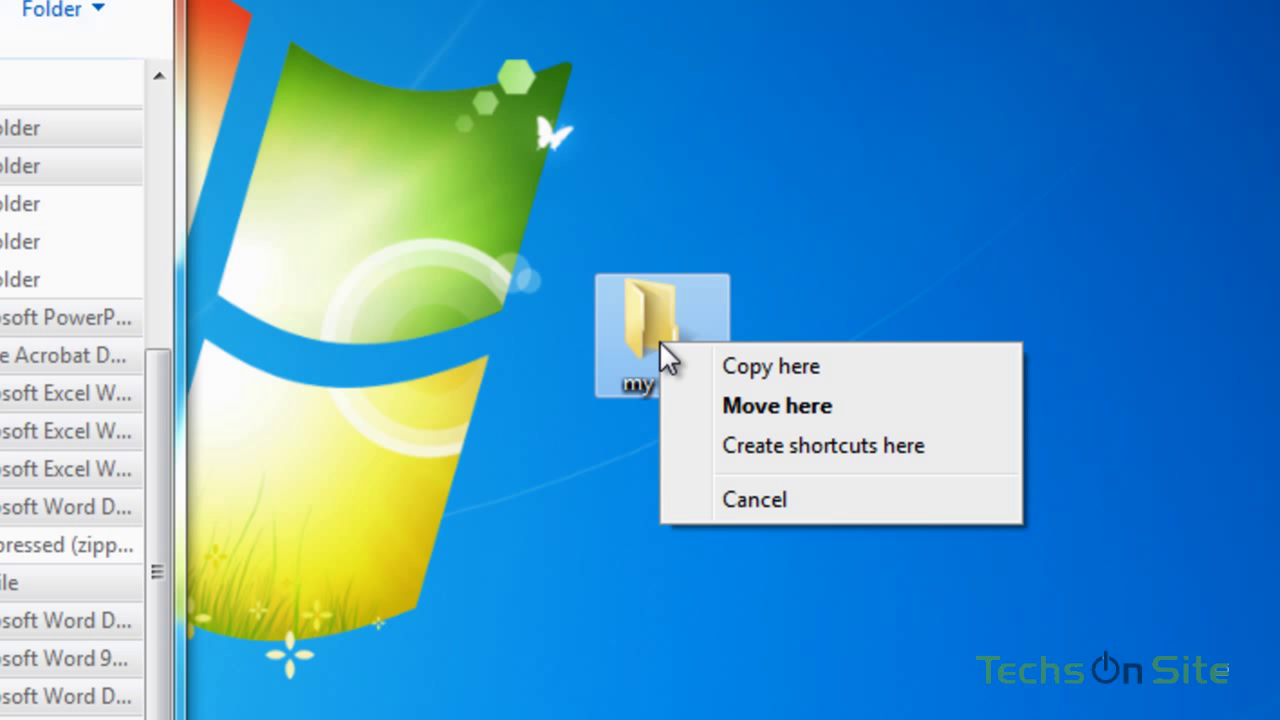
pyautogui.click(751, 367)
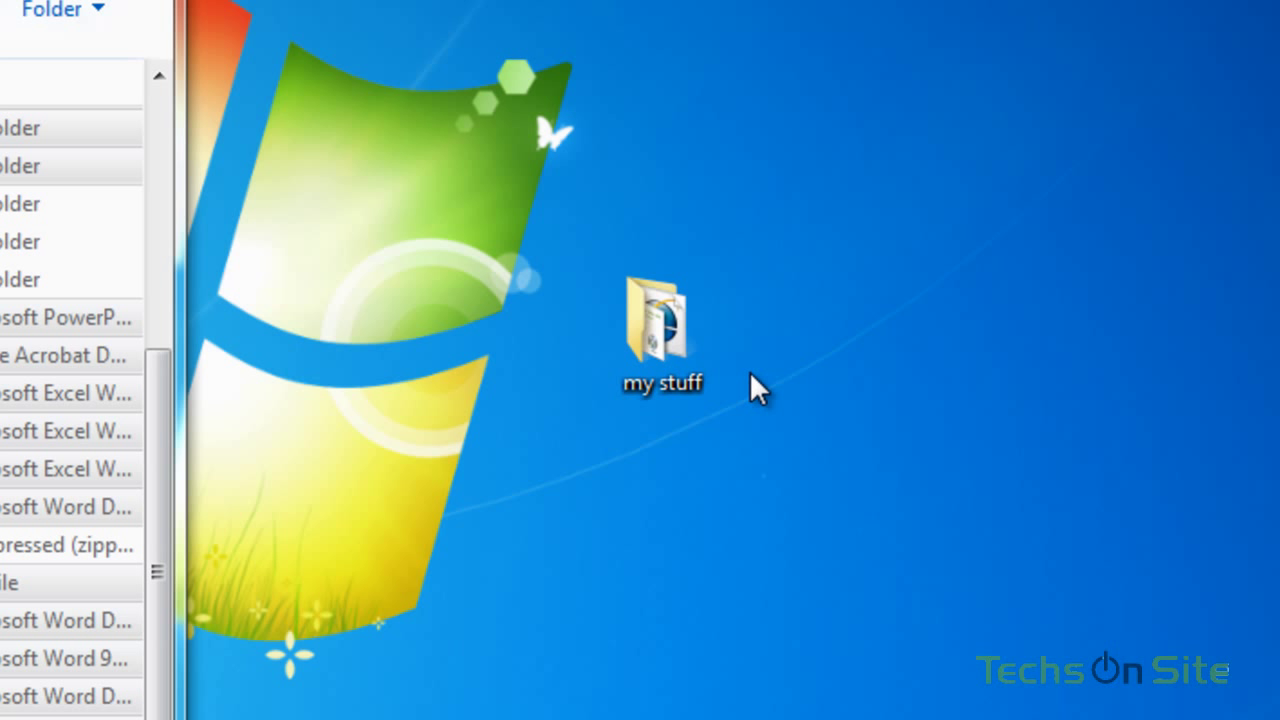
# - Open the "my stuff" folder beside the Documents library to check the copied items, and close it again
pyautogui.doubleClick(668, 338)
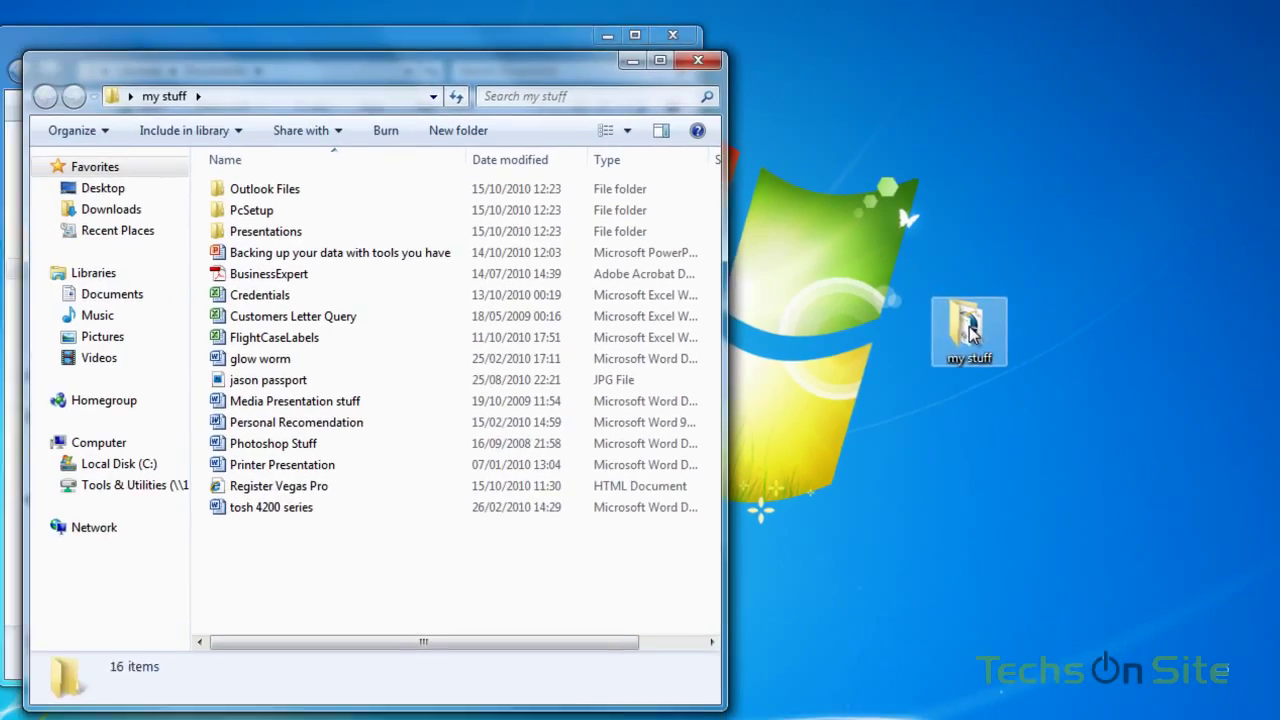
pyautogui.moveTo(468, 71); pyautogui.dragTo(1159, 37)
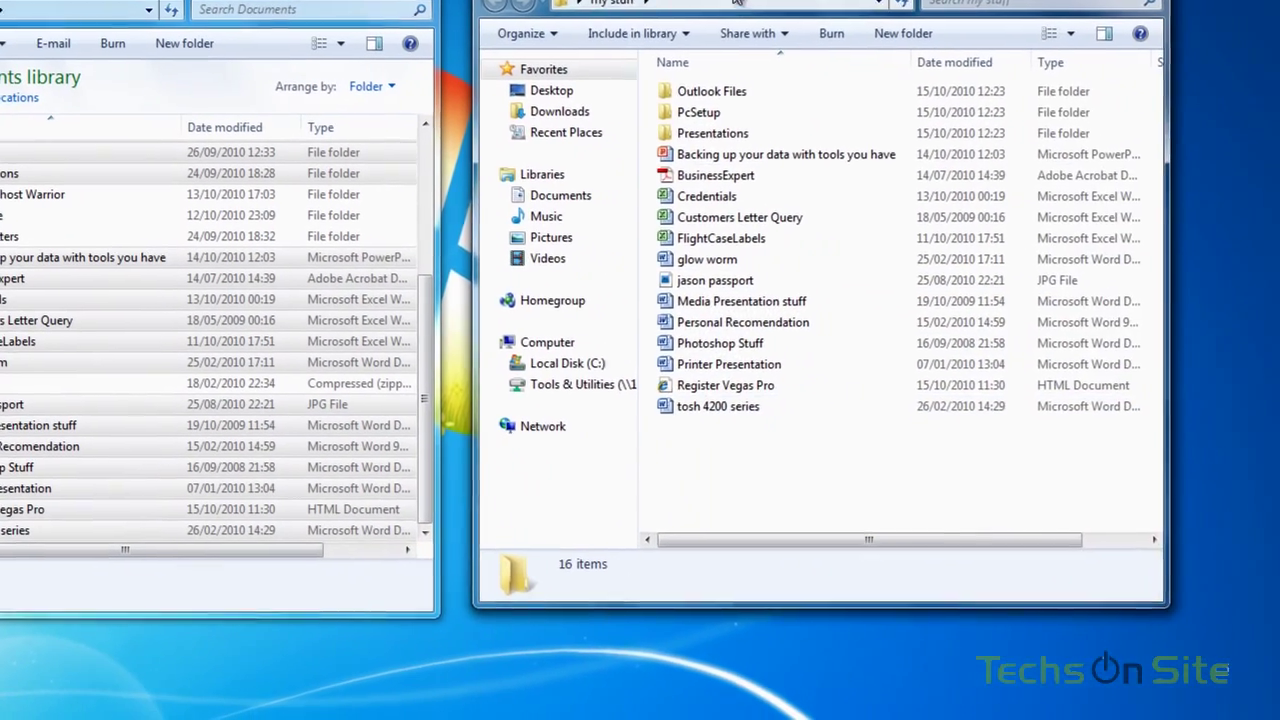
pyautogui.moveTo(1270, 28); pyautogui.dragTo(1013, 66)
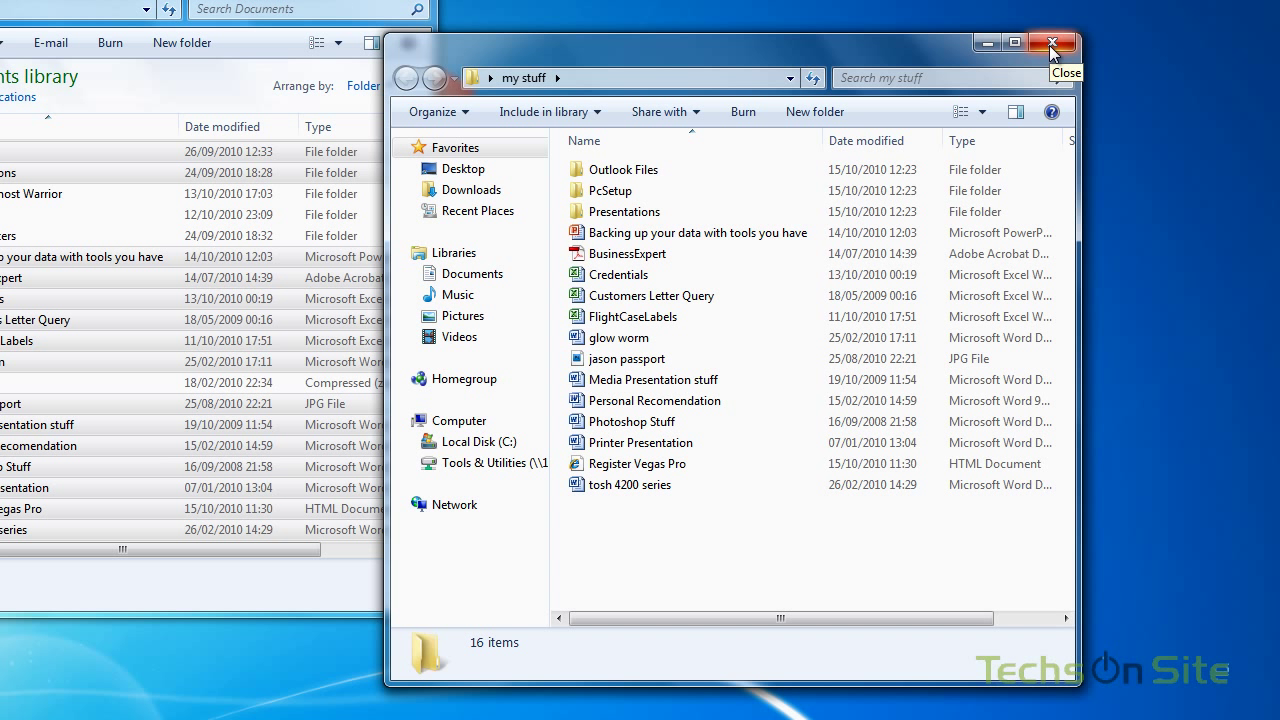
pyautogui.click(1050, 46)
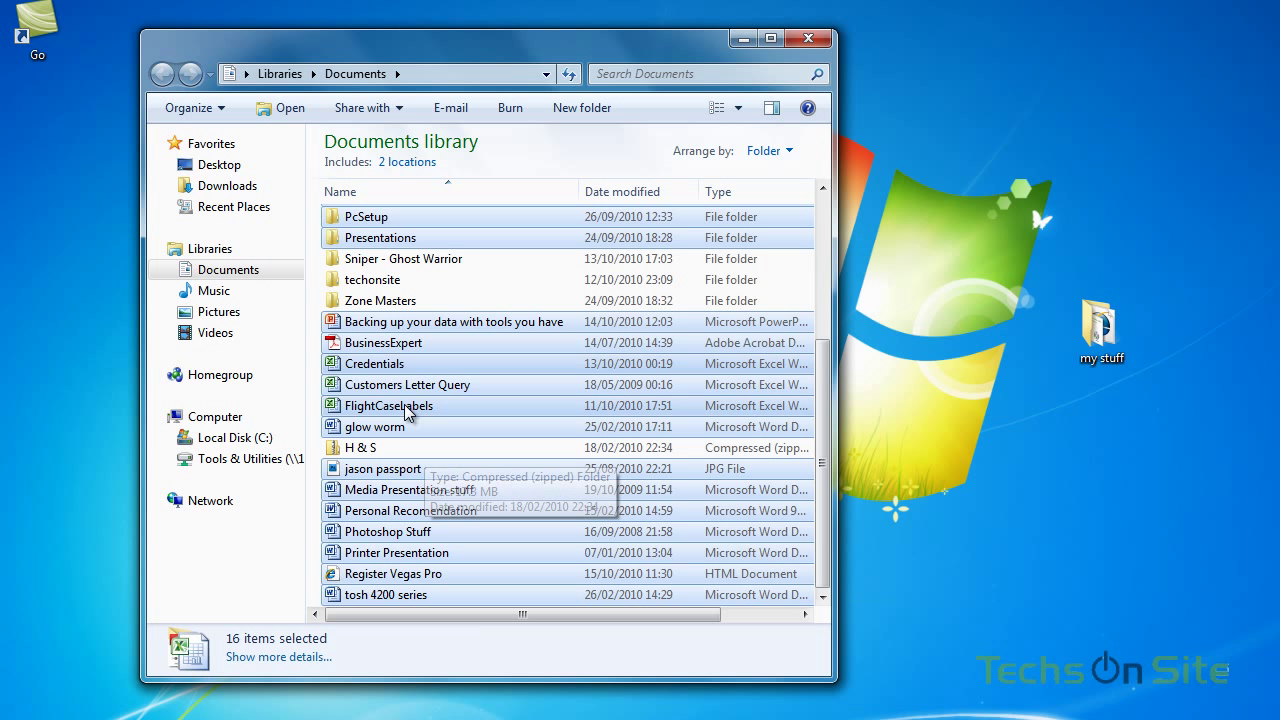
# - Remove the Customers Letter Query, FlightCaseLabels and Credentials worksheets from the selected items in the Documents library
pyautogui.keyDown('ctrl'); pyautogui.click(423, 384); pyautogui.keyUp('ctrl')
pyautogui.keyDown('ctrl'); pyautogui.click(417, 405); pyautogui.keyUp('ctrl')
pyautogui.keyDown('ctrl'); pyautogui.click(420, 363); pyautogui.keyUp('ctrl')
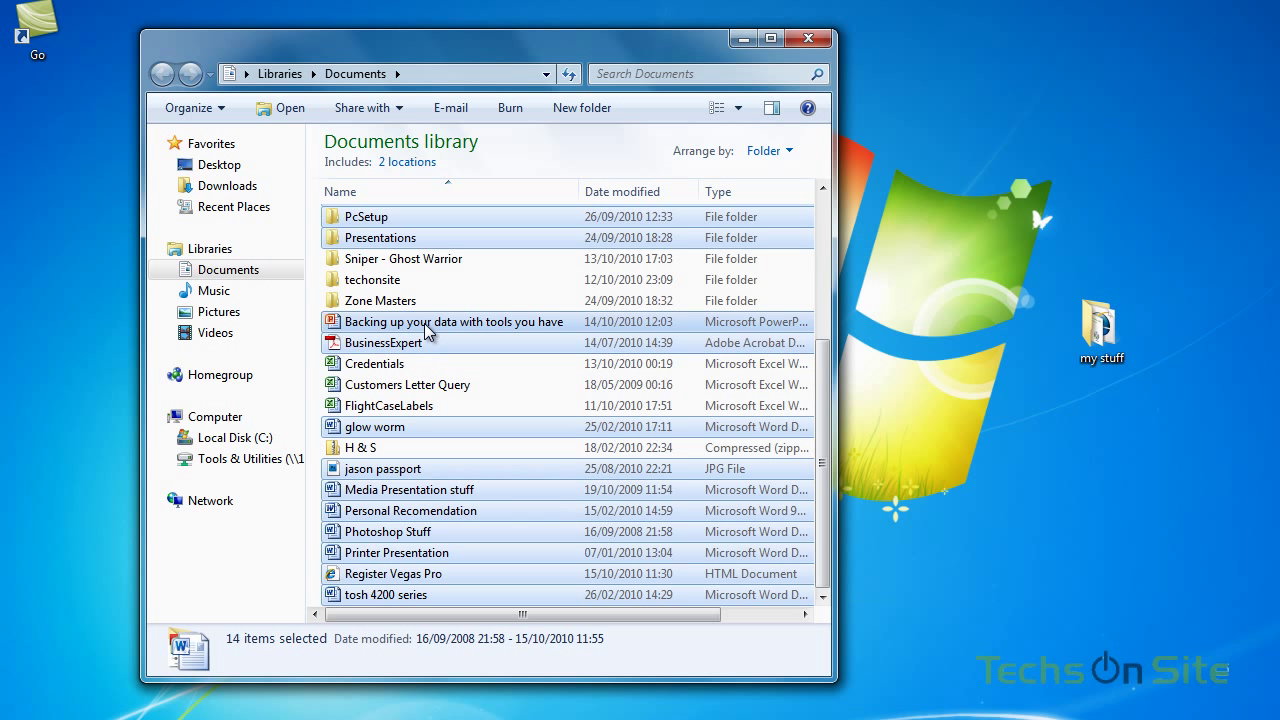
# - Add Credentials back to the selection, and toggle BusinessExpert out of and back into it
pyautogui.keyDown('ctrl'); pyautogui.click(420, 342); pyautogui.keyUp('ctrl')
pyautogui.keyDown('ctrl'); pyautogui.click(414, 349); pyautogui.keyUp('ctrl')
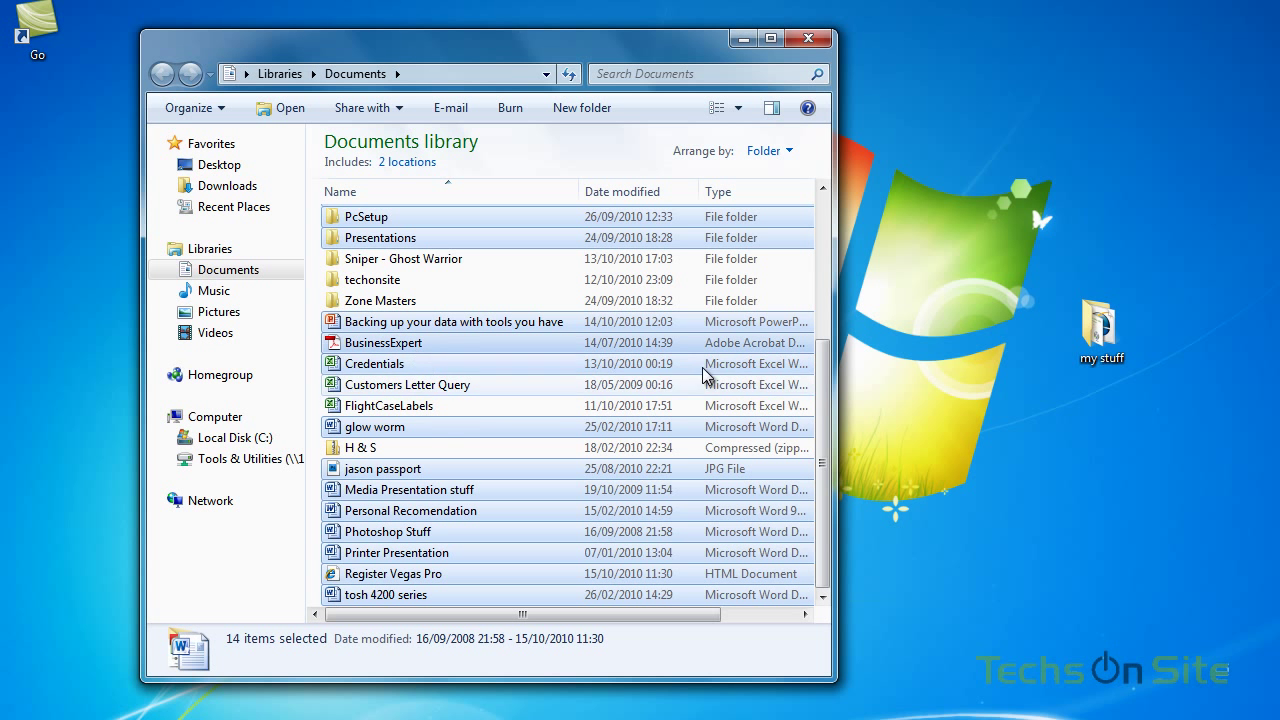
pyautogui.keyDown('ctrl'); pyautogui.click(533, 366); pyautogui.keyUp('ctrl')
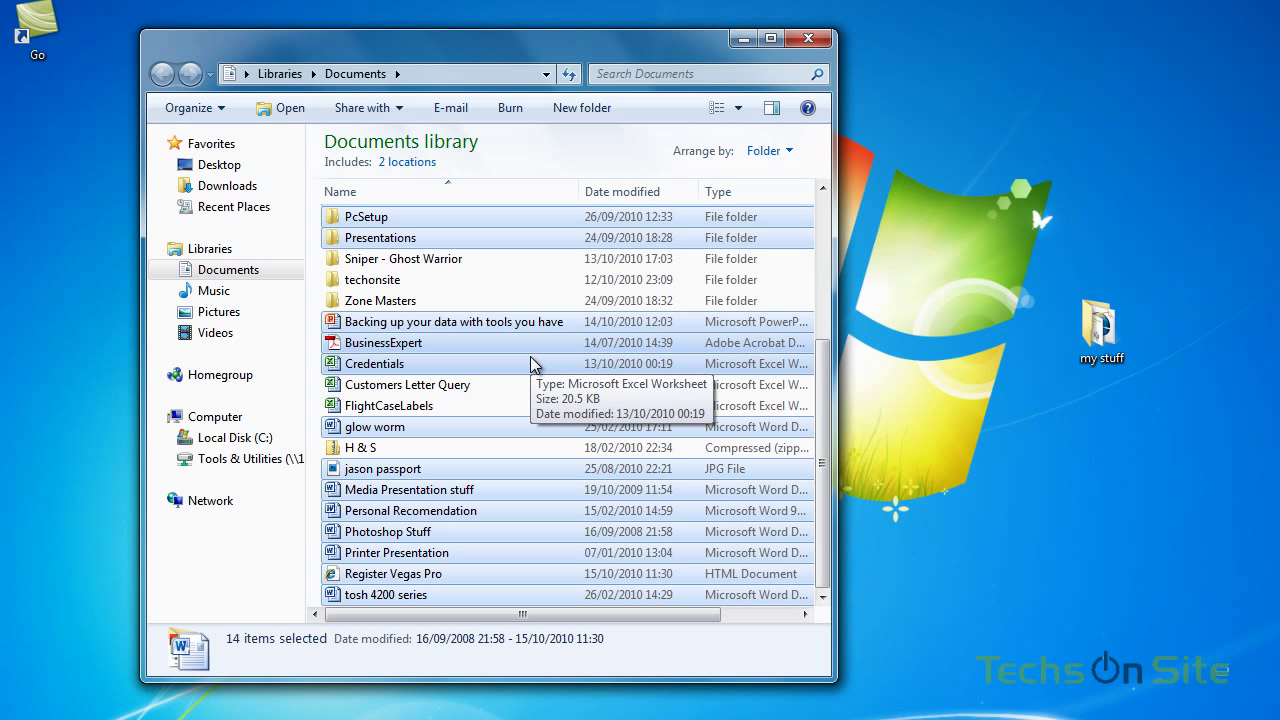
pyautogui.keyDown('ctrl'); pyautogui.click(400, 348); pyautogui.keyUp('ctrl')
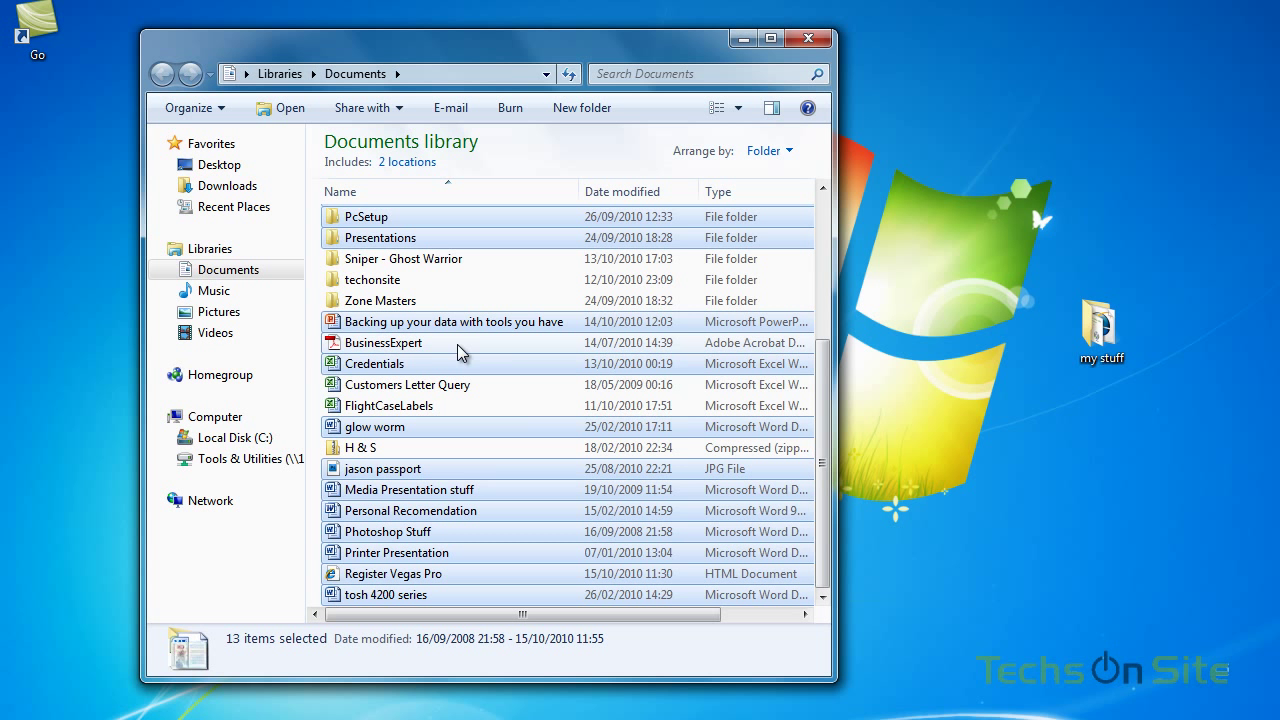
pyautogui.keyDown('ctrl'); pyautogui.click(408, 347); pyautogui.keyUp('ctrl')
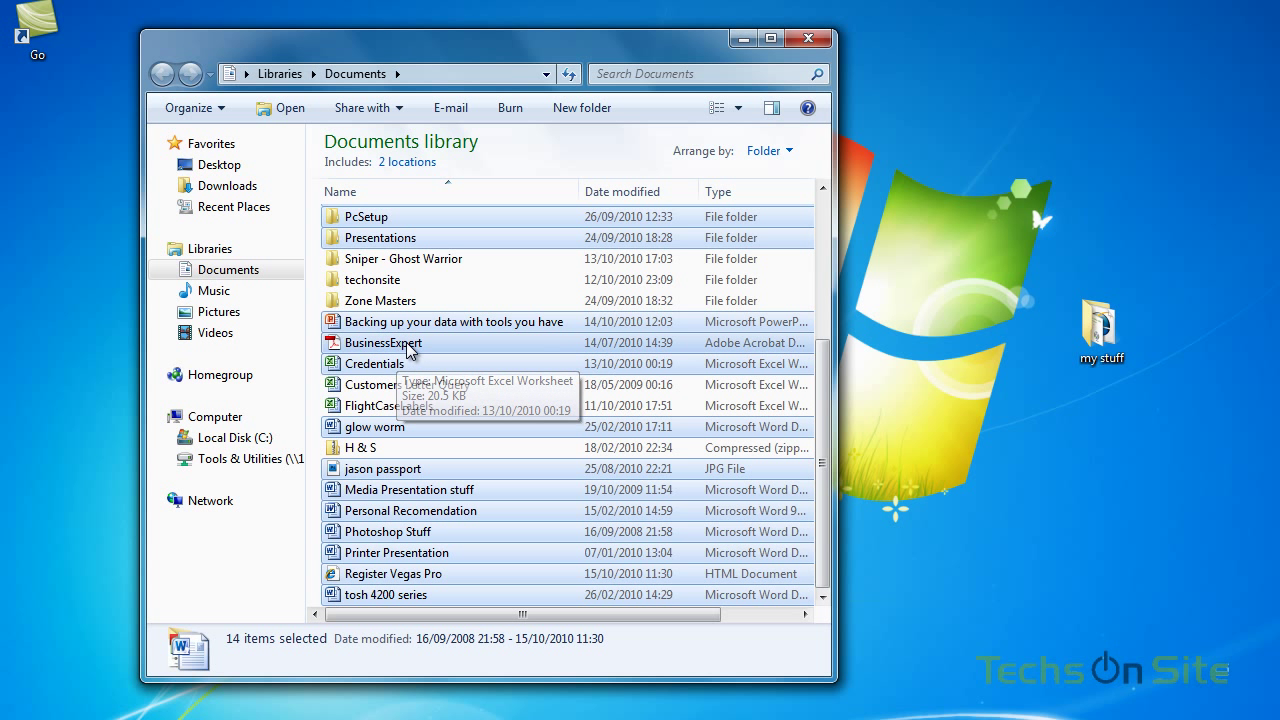
pyautogui.keyDown('ctrl'); pyautogui.click(408, 347); pyautogui.keyUp('ctrl')
pyautogui.keyDown('ctrl'); pyautogui.click(442, 348); pyautogui.keyUp('ctrl')
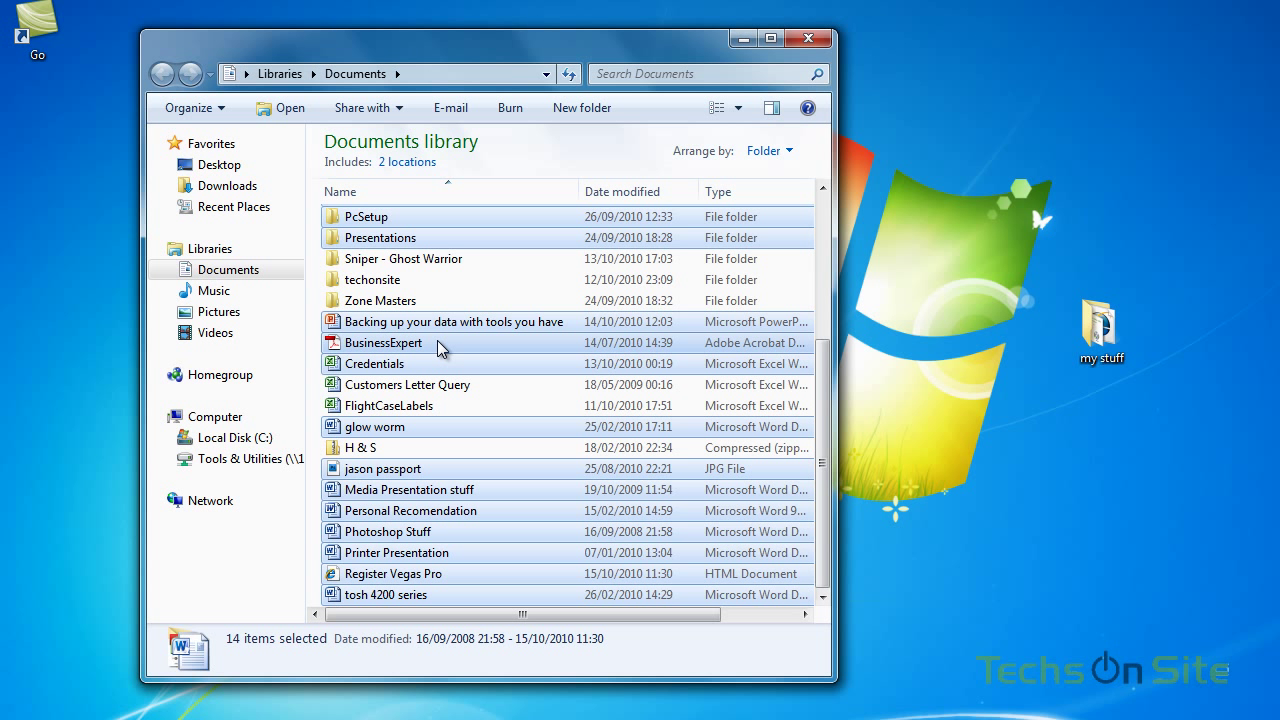